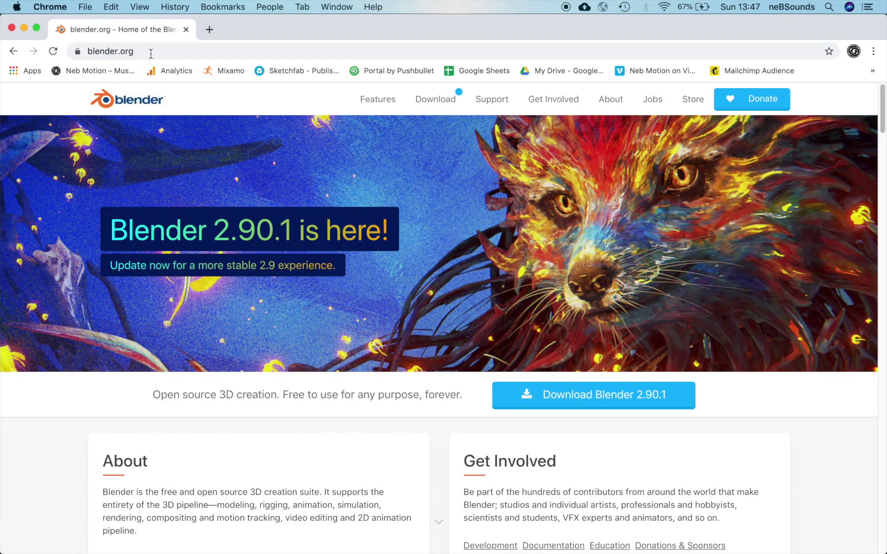
Go from the blender.org homepage to the Blender 2.90.1 download page
{"action": "left_click", "coordinate": [604, 397]}
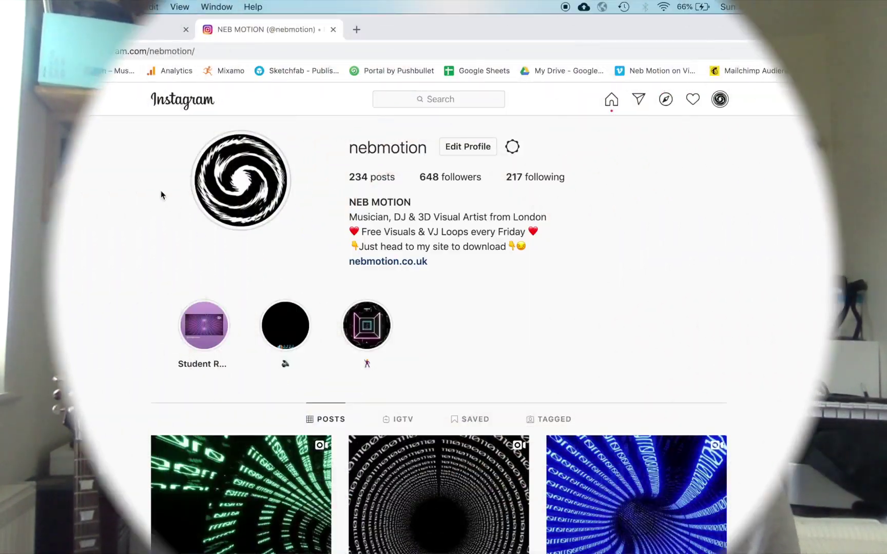
{"action": "scroll", "coordinate": [126, 189], "scroll_direction": "down", "scroll_amount": 5}
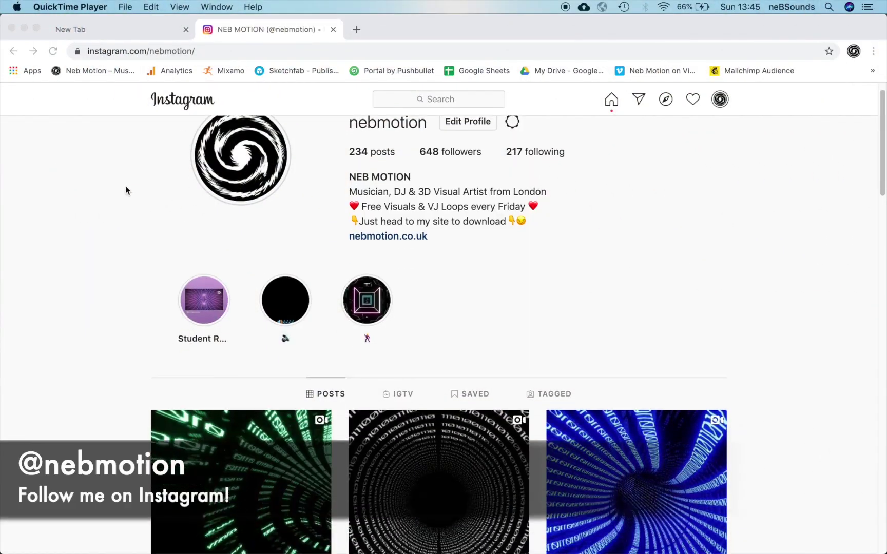
{"action": "scroll", "coordinate": [115, 220], "scroll_direction": "down", "scroll_amount": 10}
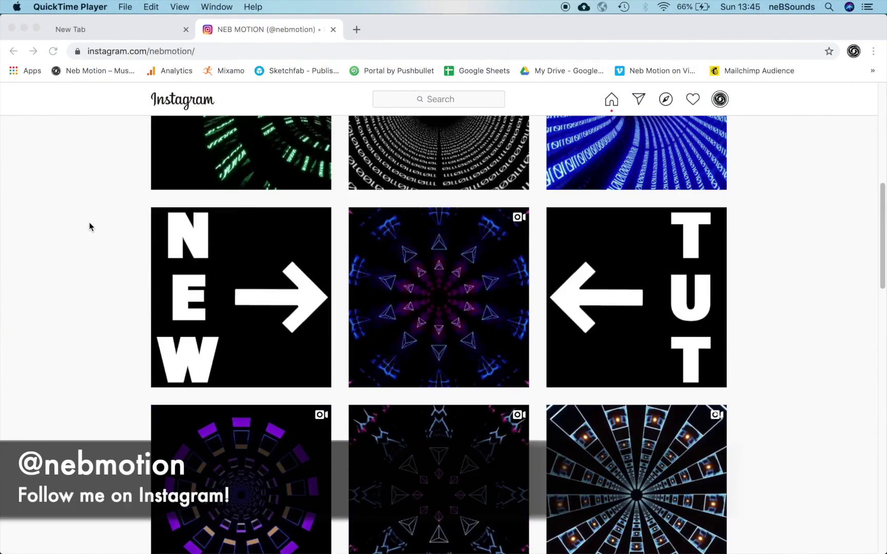
{"action": "scroll", "coordinate": [86, 225], "scroll_direction": "down", "scroll_amount": 8}
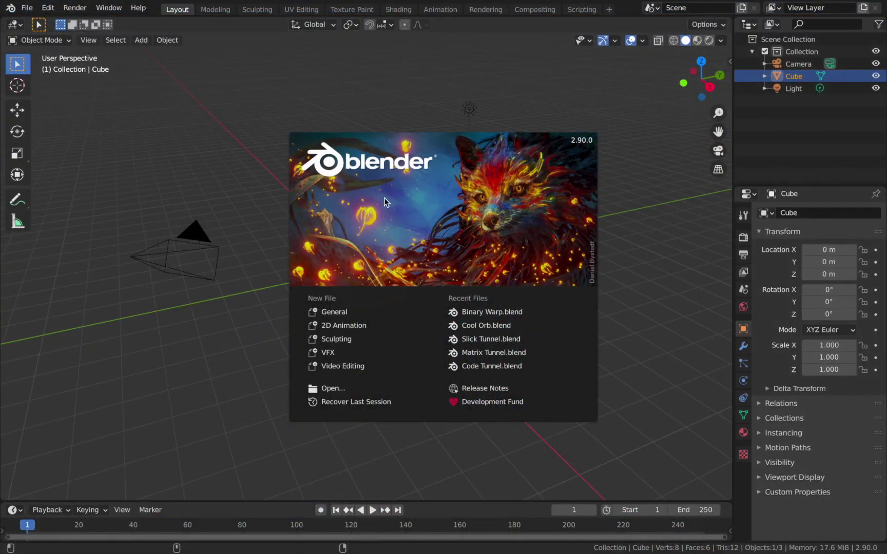
Dismiss the splash screen and replace the default cube with a cylinder at the origin
{"action": "left_click", "coordinate": [215, 157]}
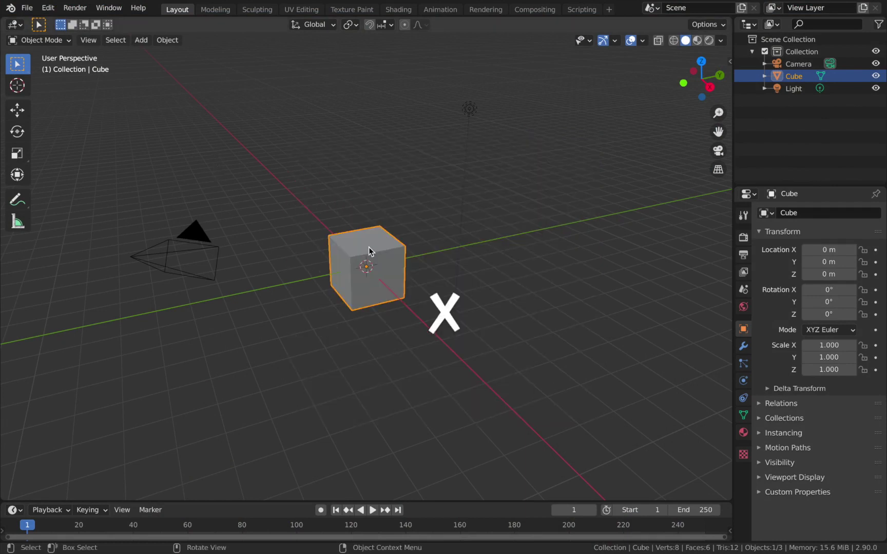
{"action": "key", "text": "x"}
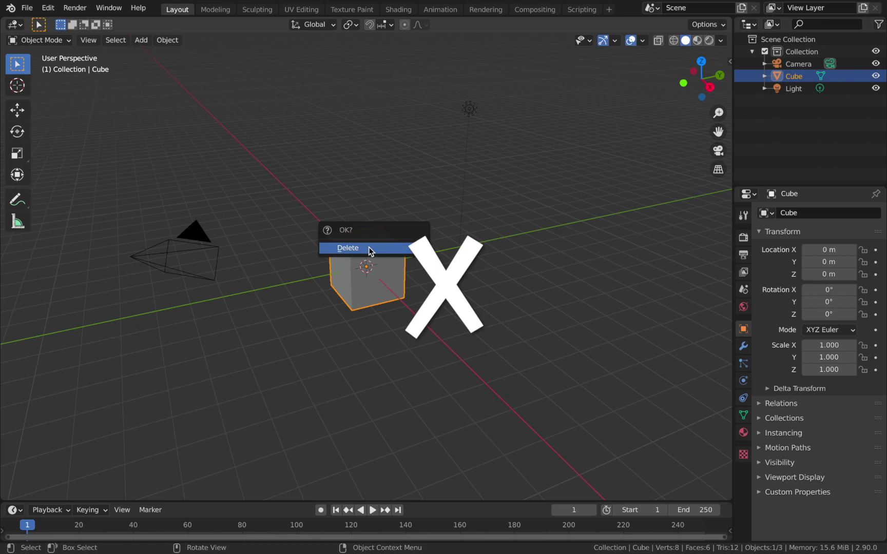
{"action": "left_click", "coordinate": [371, 252]}
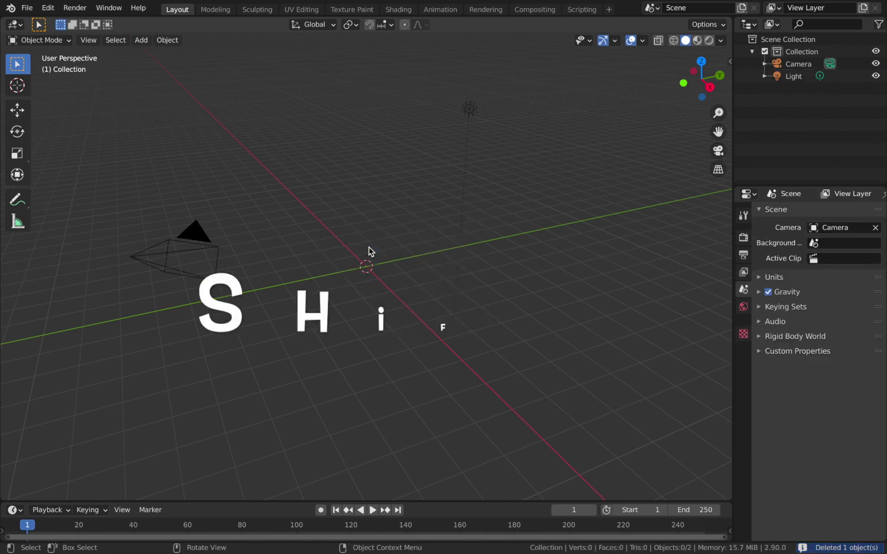
{"action": "key", "text": "shift+a"}
{"action": "mouse_move", "coordinate": [371, 250]}
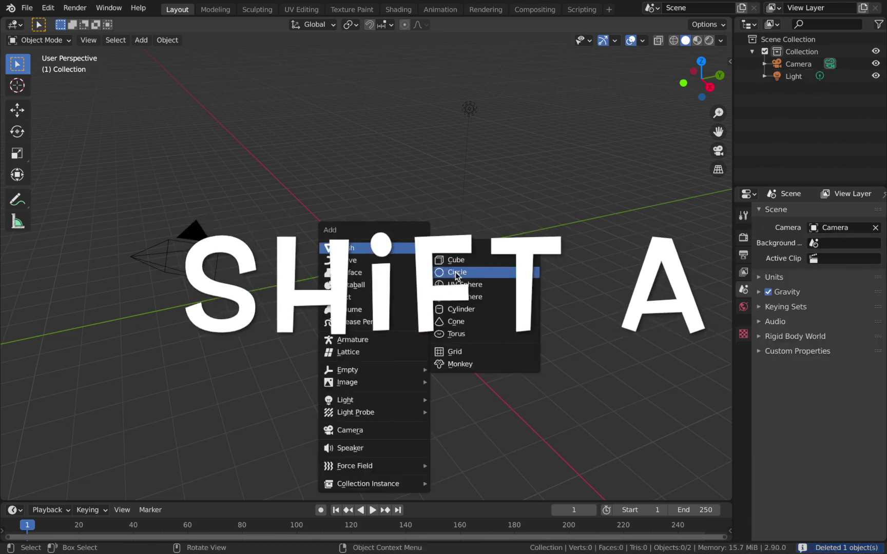
{"action": "left_click", "coordinate": [452, 309]}
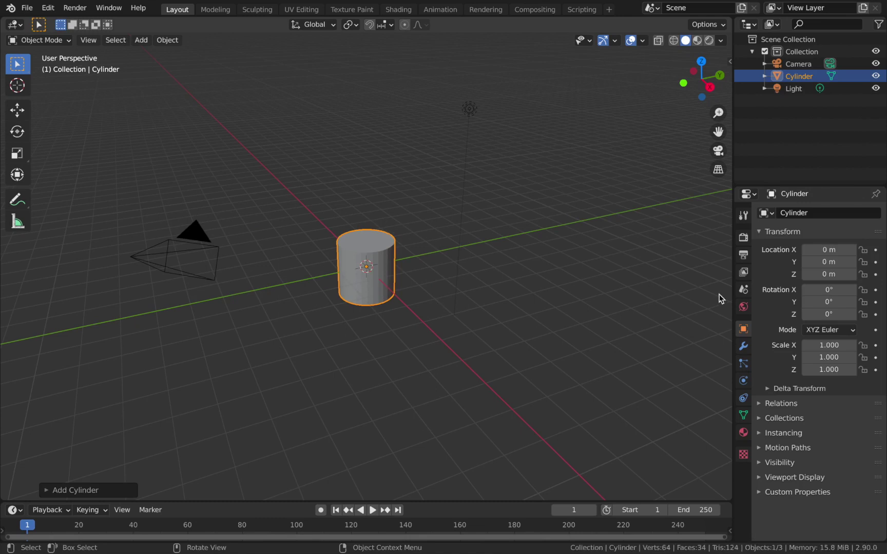
{"action": "middle_click_drag", "start_coordinate": [164, 209], "coordinate": [239, 251]}
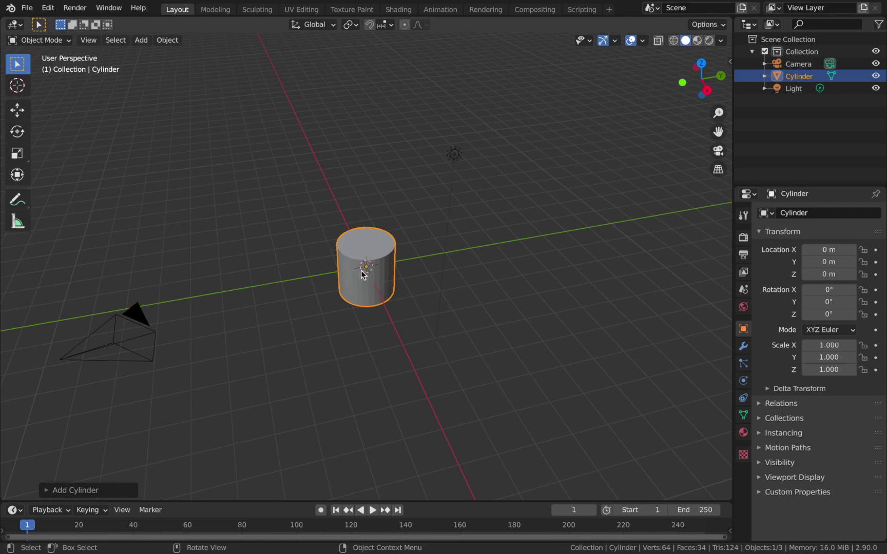
Rotate the cylinder 90° around X so it lies on its side
{"action": "key", "text": "r"}
{"action": "type", "text": "x"}
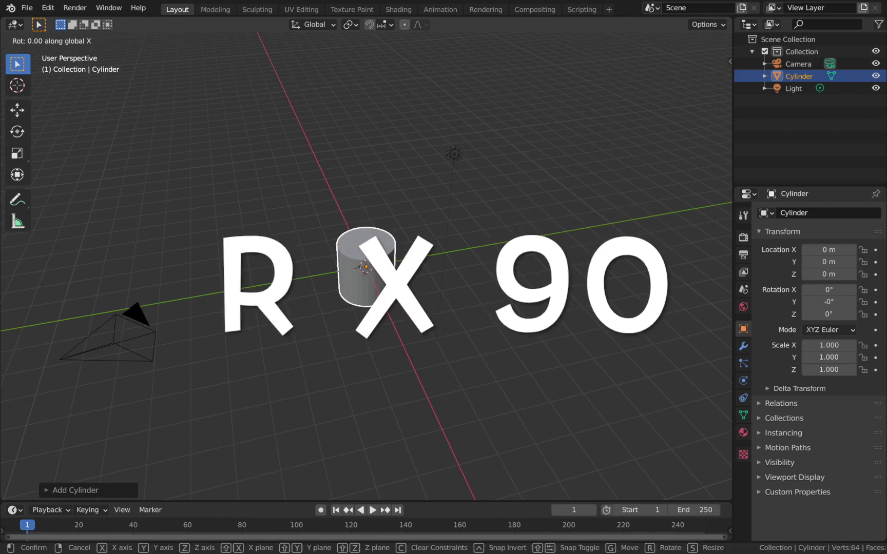
{"action": "type", "text": "90"}
{"action": "key", "text": "Return"}
{"action": "middle_click_drag", "start_coordinate": [256, 267], "coordinate": [307, 275]}
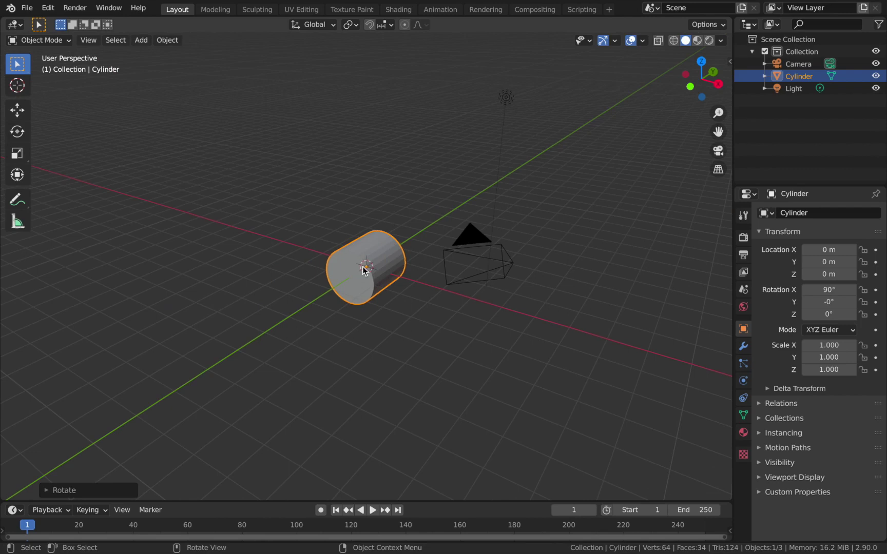
{"action": "key", "text": "Tab"}
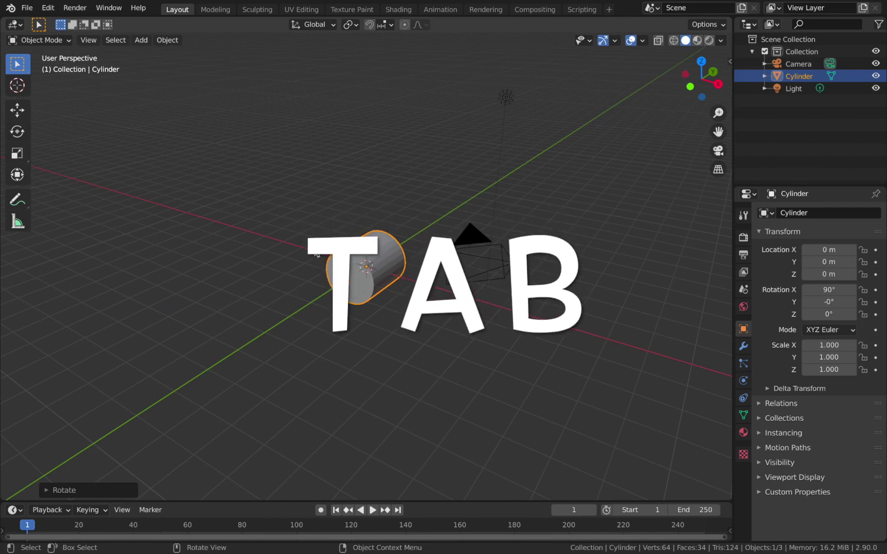
In Edit Mode with face selection, delete the cylinder's front end-cap face
{"action": "key", "text": "Tab"}
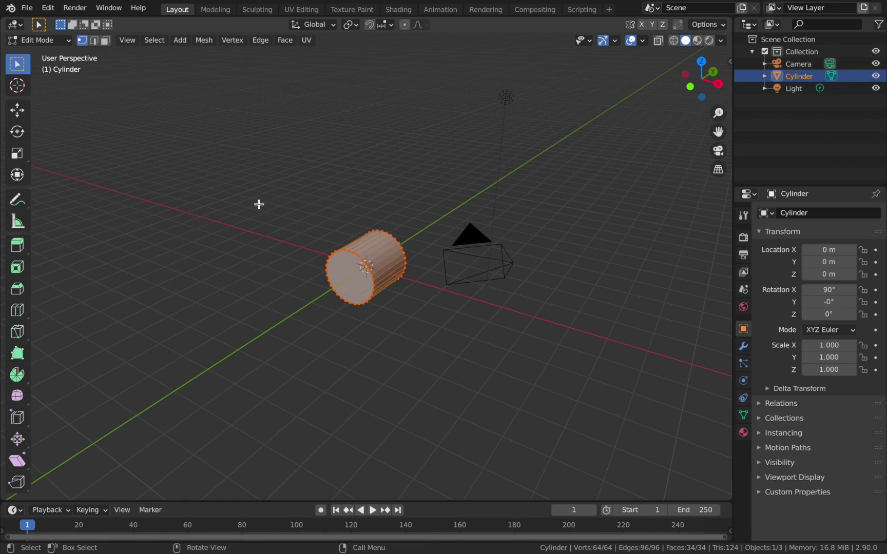
{"action": "key", "text": "alt+a"}
{"action": "middle_click_drag", "start_coordinate": [395, 306], "coordinate": [430, 293]}
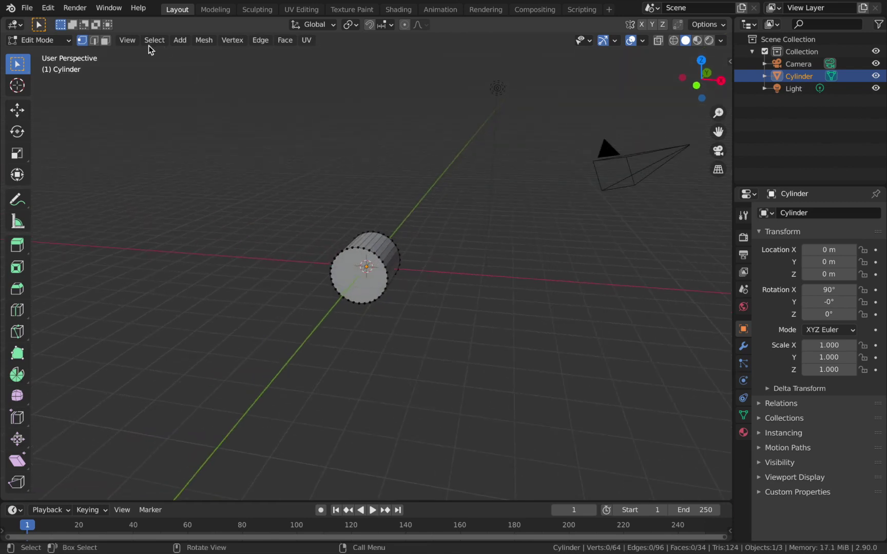
{"action": "left_click", "coordinate": [105, 41]}
{"action": "left_click", "coordinate": [370, 274]}
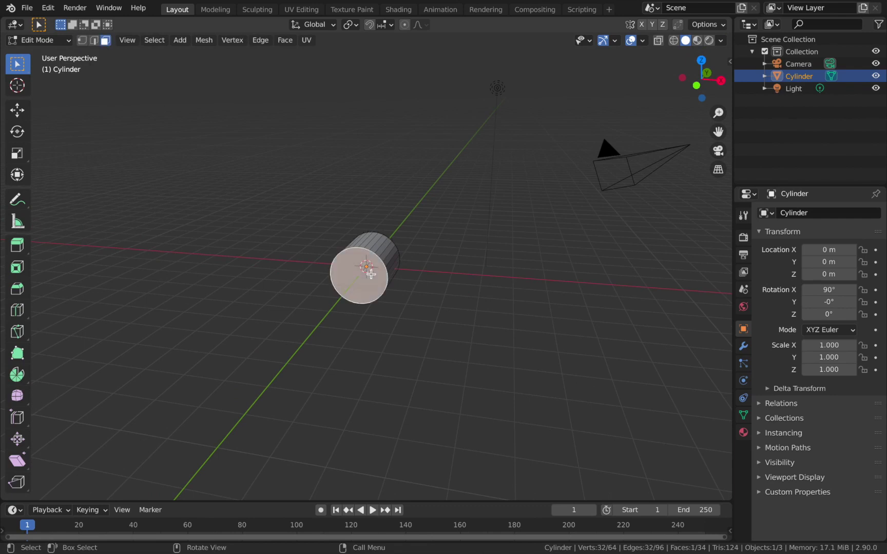
{"action": "key", "text": "x"}
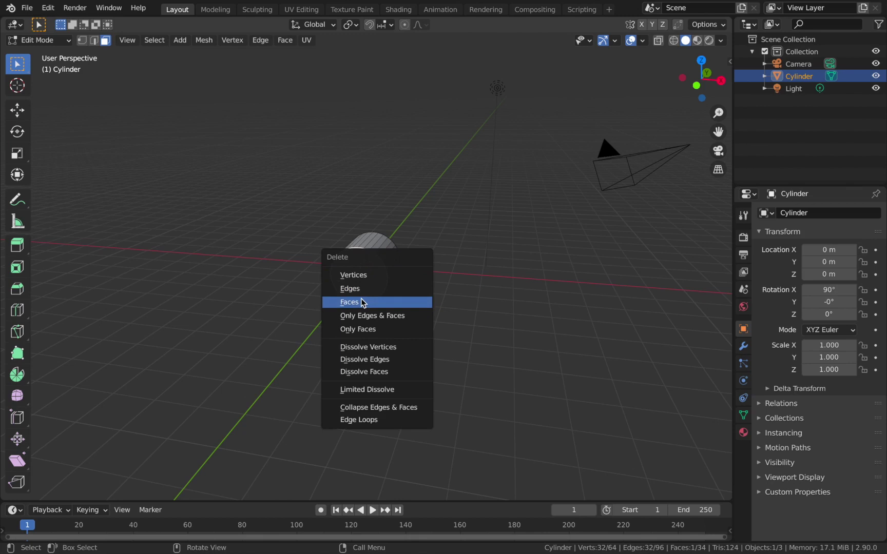
{"action": "left_click", "coordinate": [362, 303]}
Delete the opposite end cap too, then return to Object Mode with an open tube
{"action": "middle_click_drag", "start_coordinate": [363, 297], "coordinate": [179, 268]}
{"action": "left_click", "coordinate": [372, 260]}
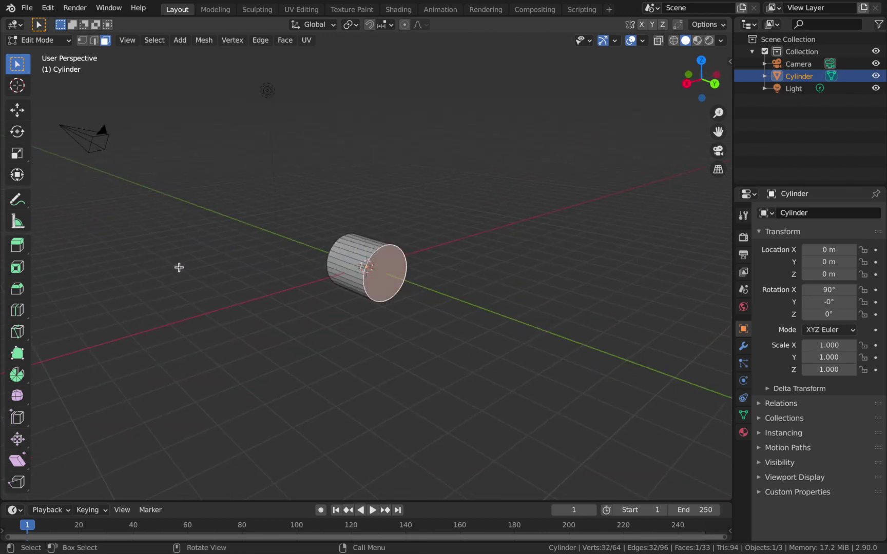
{"action": "key", "text": "x"}
{"action": "left_click", "coordinate": [180, 267]}
{"action": "middle_click_drag", "start_coordinate": [178, 269], "coordinate": [408, 250]}
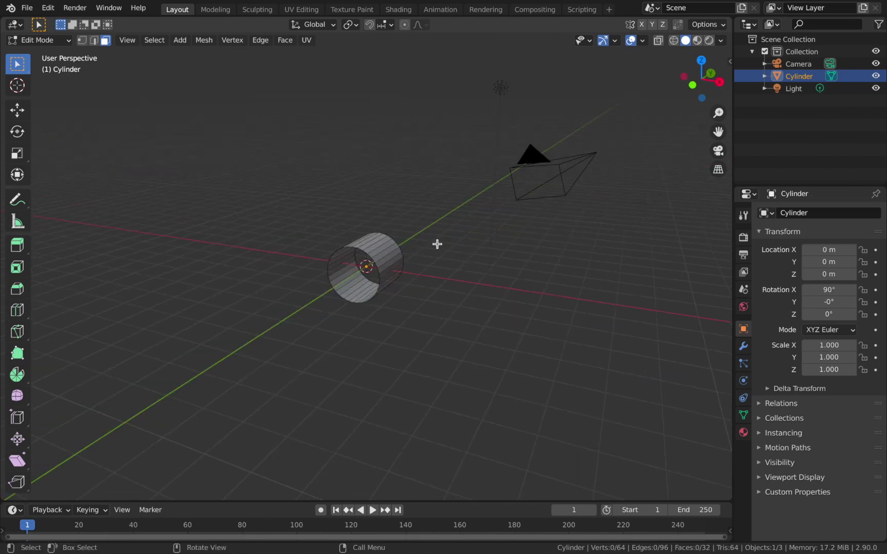
{"action": "key", "text": "Tab"}
{"action": "middle_click_drag", "start_coordinate": [438, 247], "coordinate": [322, 241]}
{"action": "scroll", "coordinate": [322, 243], "scroll_direction": "down", "scroll_amount": 2}
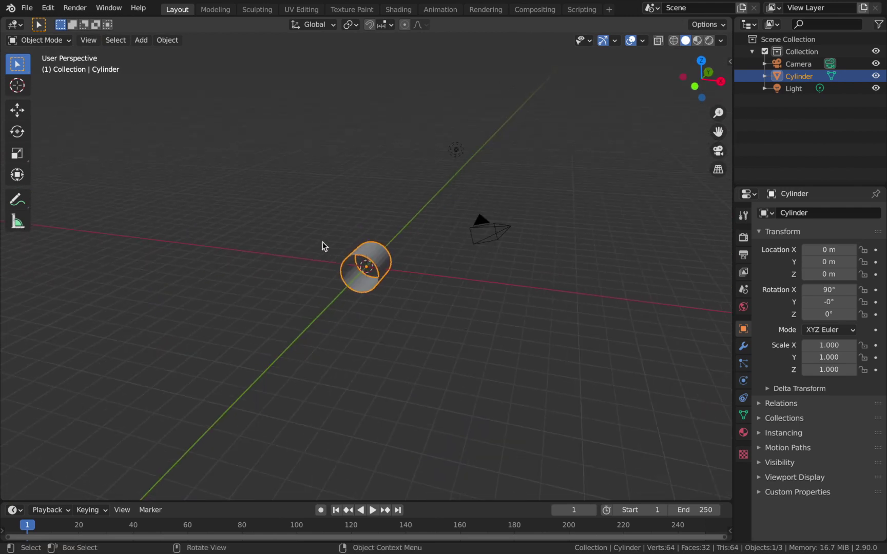
Scale the tube by a factor of 8 along Y, making a long pipe
{"action": "scroll", "coordinate": [323, 246], "scroll_direction": "down", "scroll_amount": 2}
{"action": "key", "text": "s"}
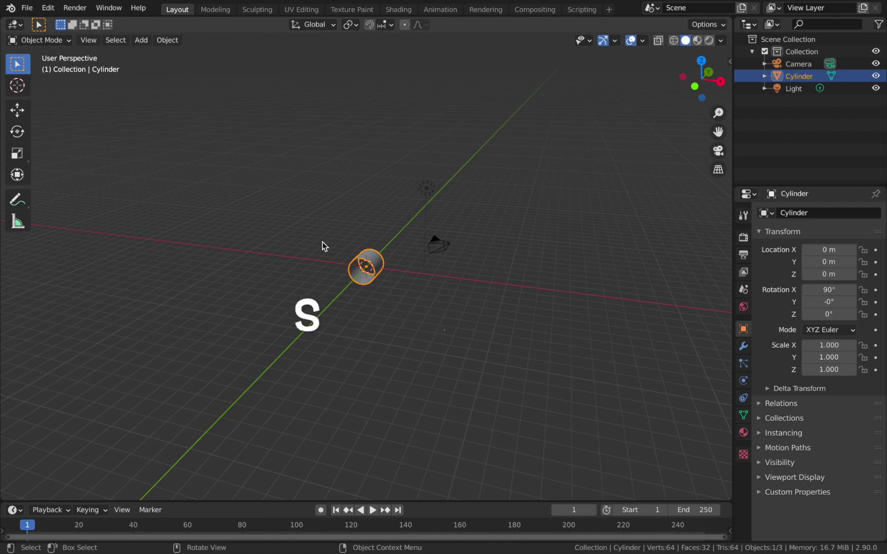
{"action": "key", "text": "y"}
{"action": "key", "text": "8"}
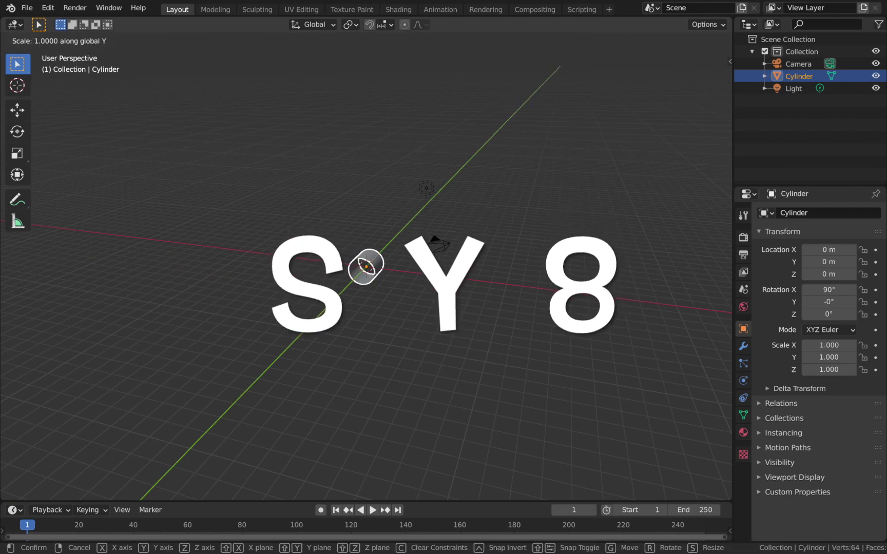
{"action": "key", "text": "Return"}
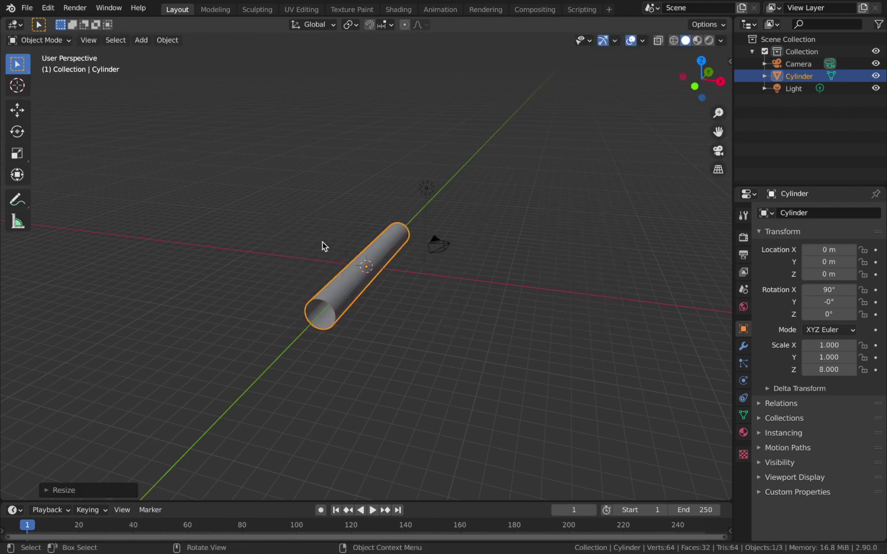
{"action": "middle_click_drag", "start_coordinate": [386, 287], "coordinate": [536, 279]}
Select the camera and clear its location and rotation back to the origin
{"action": "left_click", "coordinate": [489, 163]}
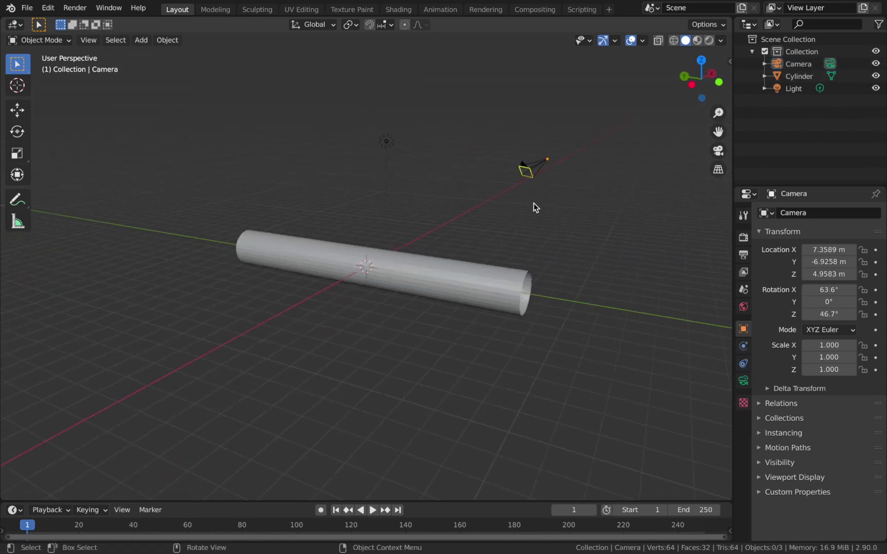
{"action": "left_click", "coordinate": [532, 171]}
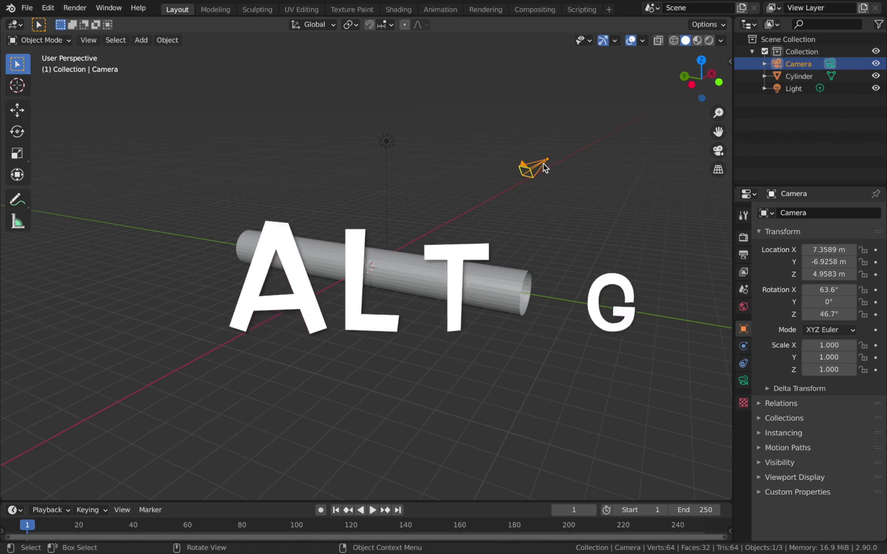
{"action": "key", "text": "alt+g"}
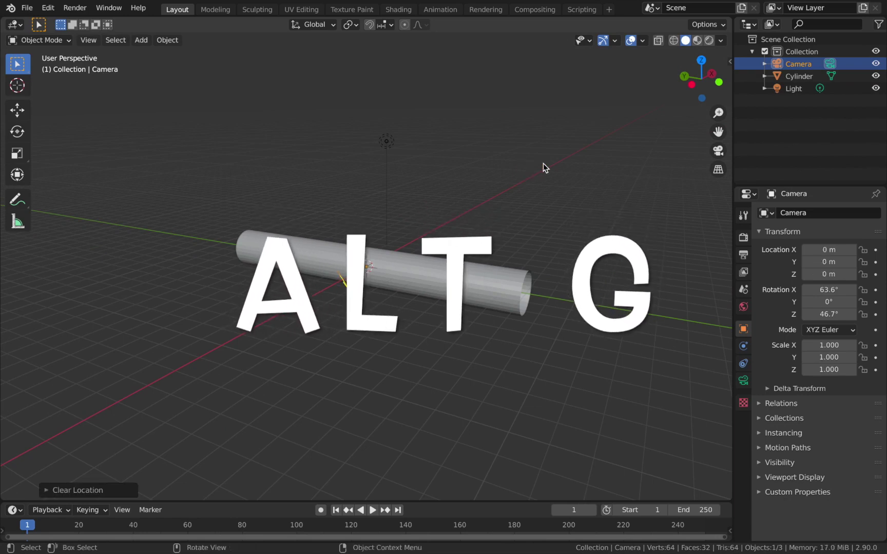
{"action": "key", "text": "alt+r"}
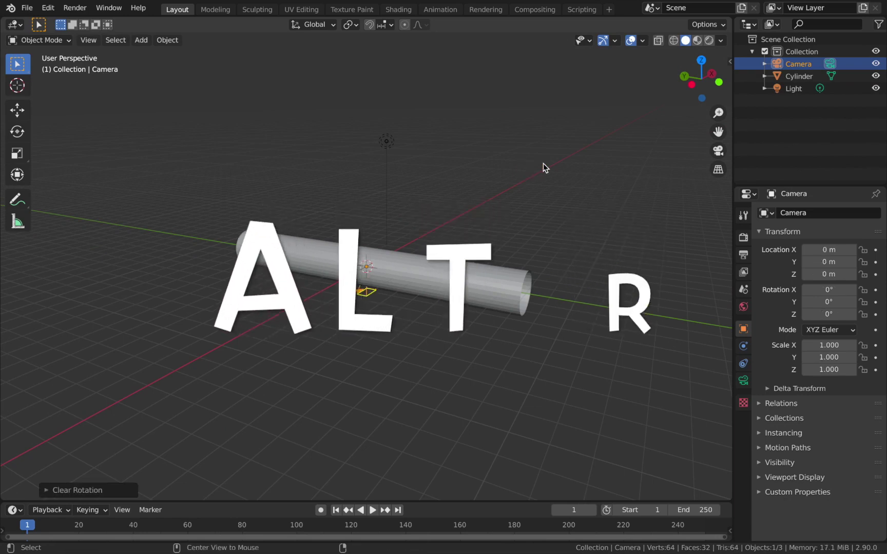
{"action": "middle_click_drag", "start_coordinate": [556, 175], "coordinate": [420, 320]}
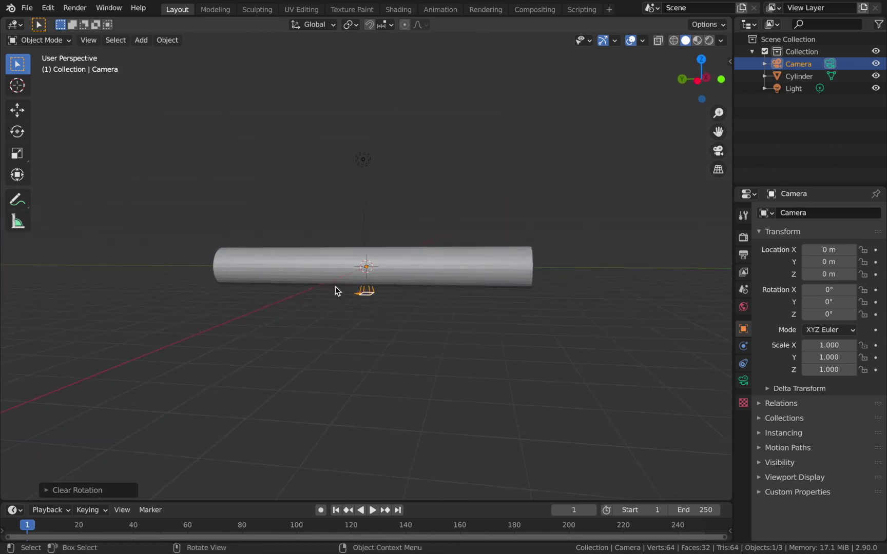
{"action": "middle_click_drag", "start_coordinate": [456, 295], "coordinate": [422, 307]}
Rotate the camera 90° around X to look along the tube, then deselect it
{"action": "key", "text": "r"}
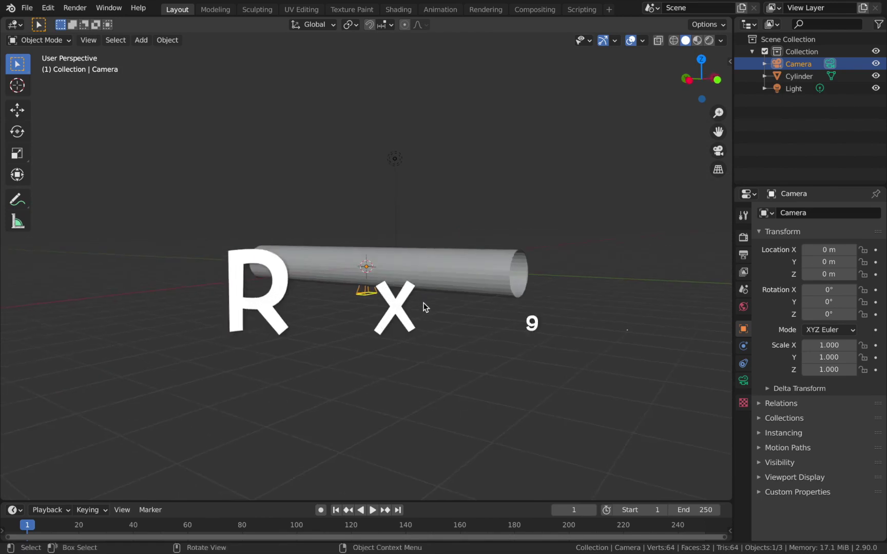
{"action": "type", "text": "x90"}
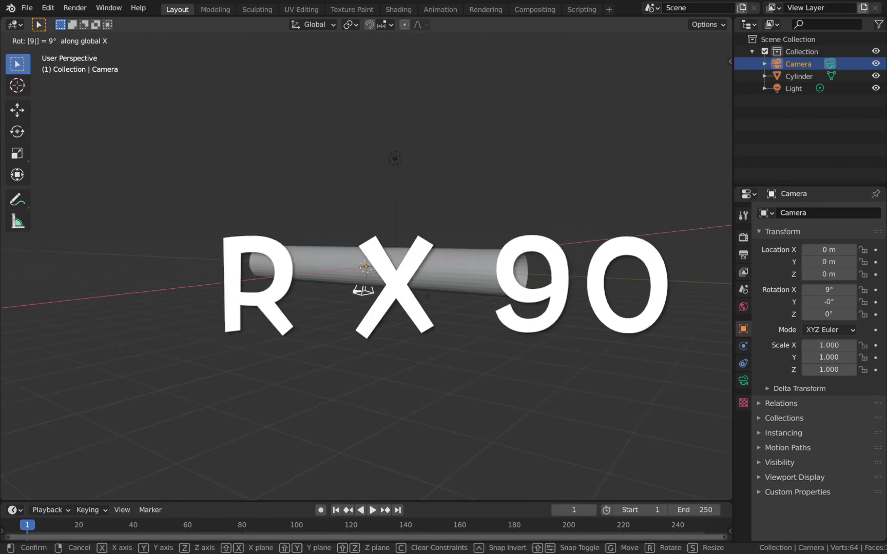
{"action": "key", "text": "Return"}
{"action": "middle_click_drag", "start_coordinate": [359, 205], "coordinate": [366, 275]}
{"action": "key", "text": "alt+a"}
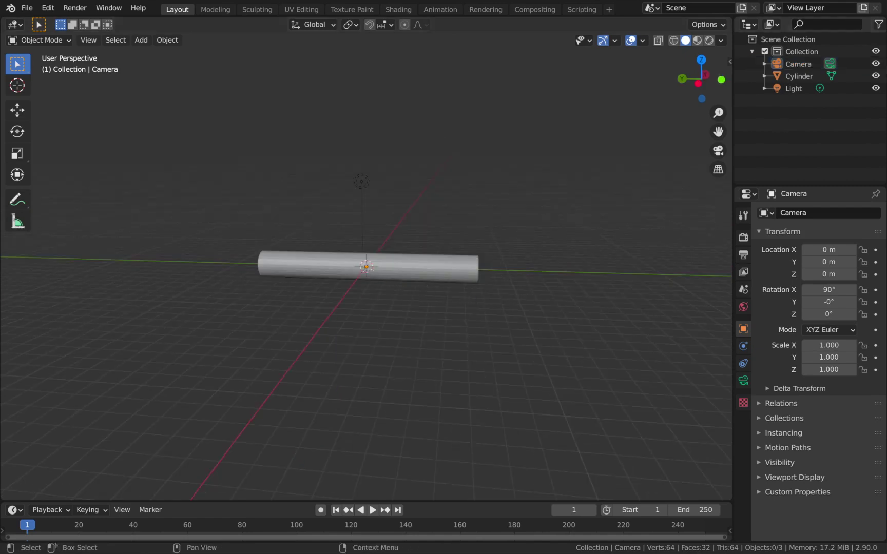
Move the camera to Y −8 m at the tube's end, checking from Top view with X-ray off
{"action": "left_click", "coordinate": [792, 66]}
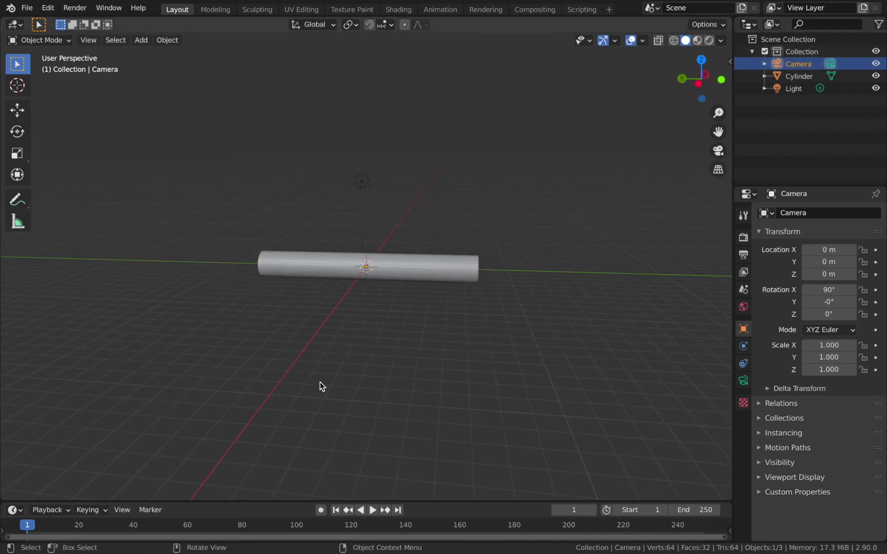
{"action": "key", "text": "g"}
{"action": "key", "text": "y"}
{"action": "key", "text": "minus"}
{"action": "key", "text": "8"}
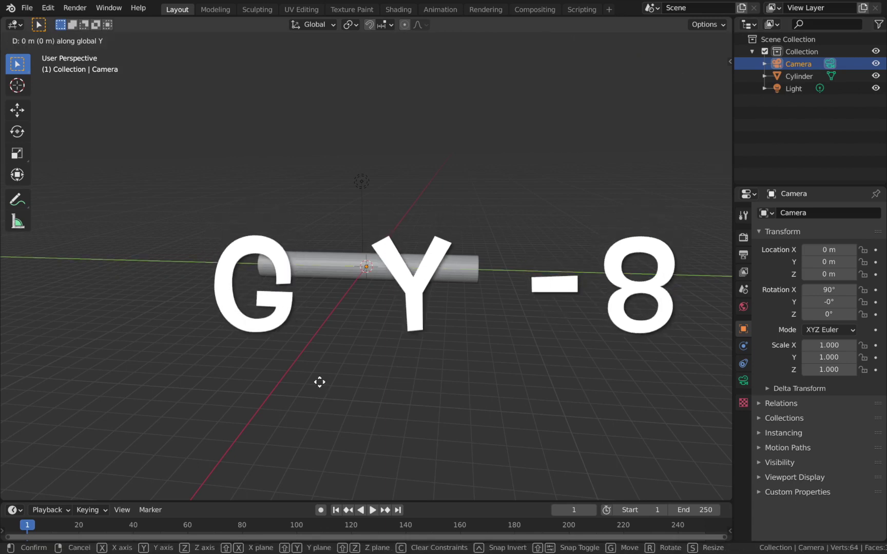
{"action": "key", "text": "Return"}
{"action": "key", "text": "KP_7"}
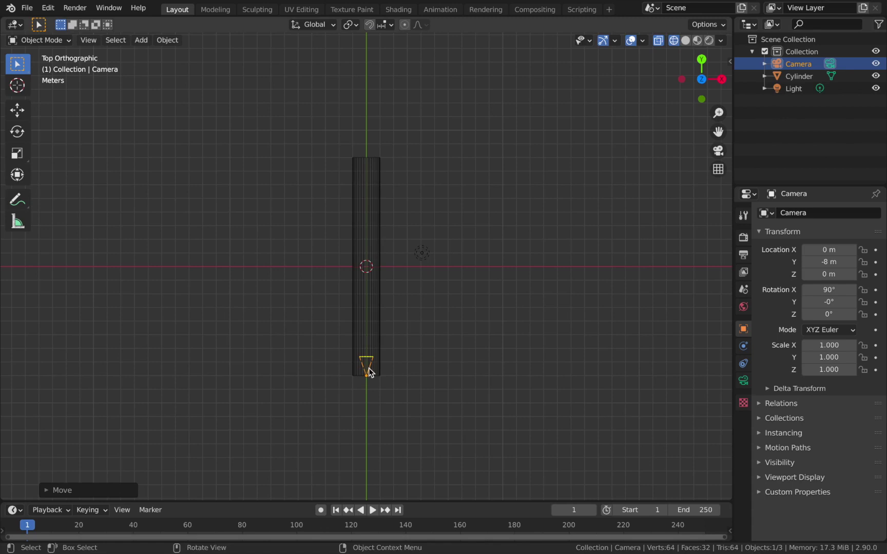
{"action": "middle_click_drag", "start_coordinate": [368, 371], "coordinate": [389, 341]}
{"action": "key", "text": "alt+z"}
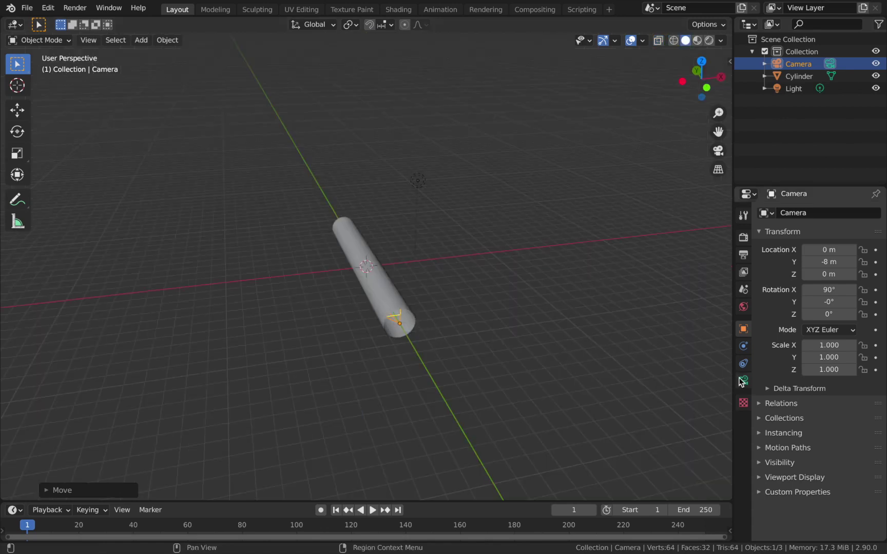
{"action": "middle_click_drag", "start_coordinate": [425, 321], "coordinate": [498, 285]}
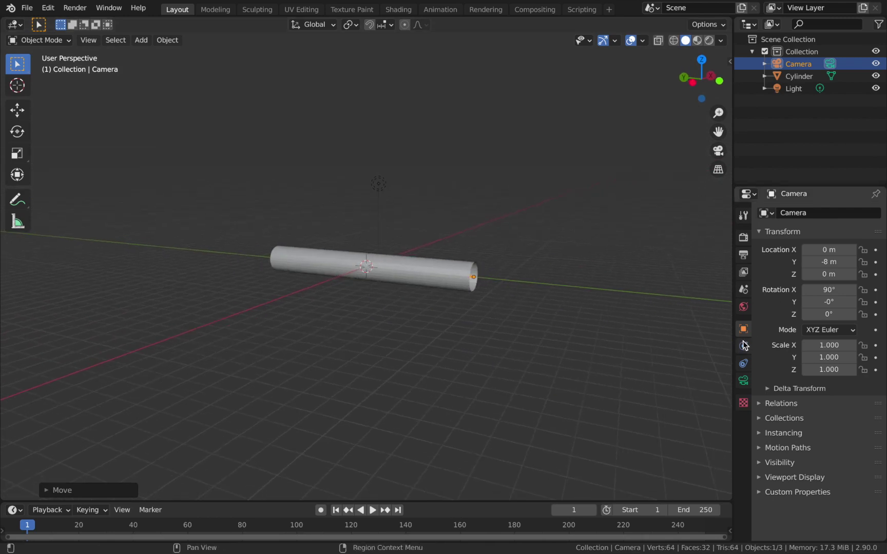
Set the animation end frame to 120 and keyframe the camera's Y location at frame 1
{"action": "left_click", "coordinate": [790, 62]}
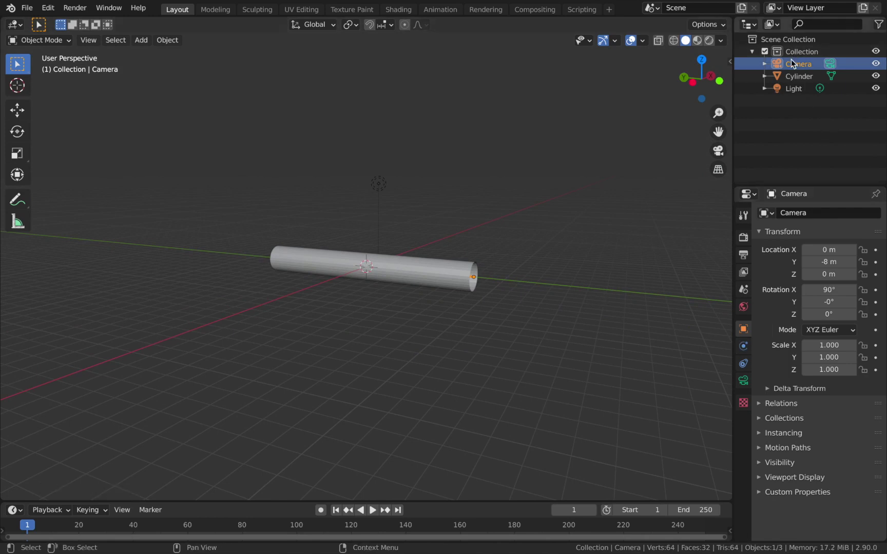
{"action": "left_click_drag", "start_coordinate": [482, 502], "coordinate": [694, 425]}
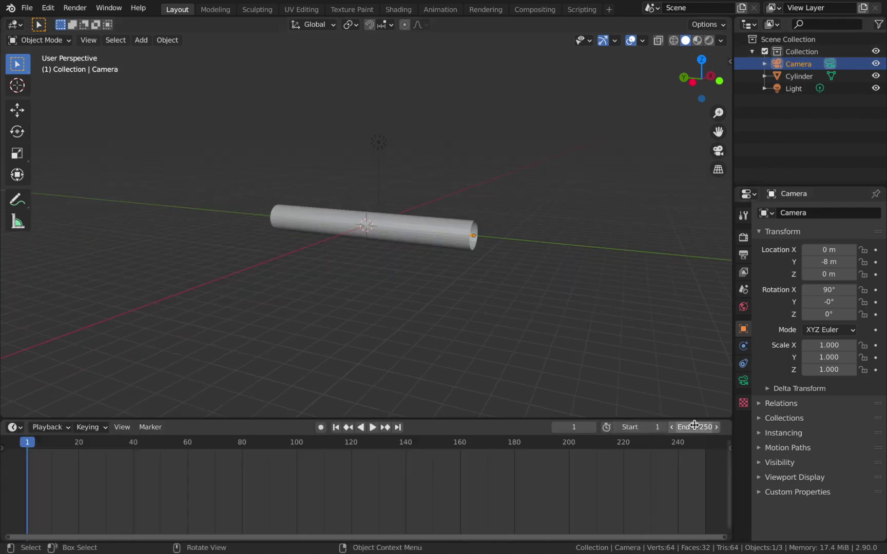
{"action": "left_click", "coordinate": [694, 427]}
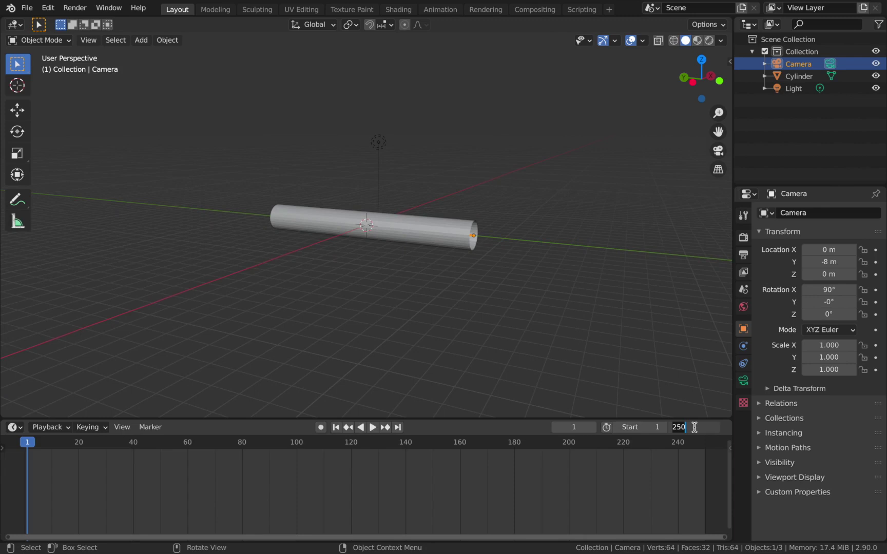
{"action": "type", "text": "1"}
{"action": "key", "text": "Return"}
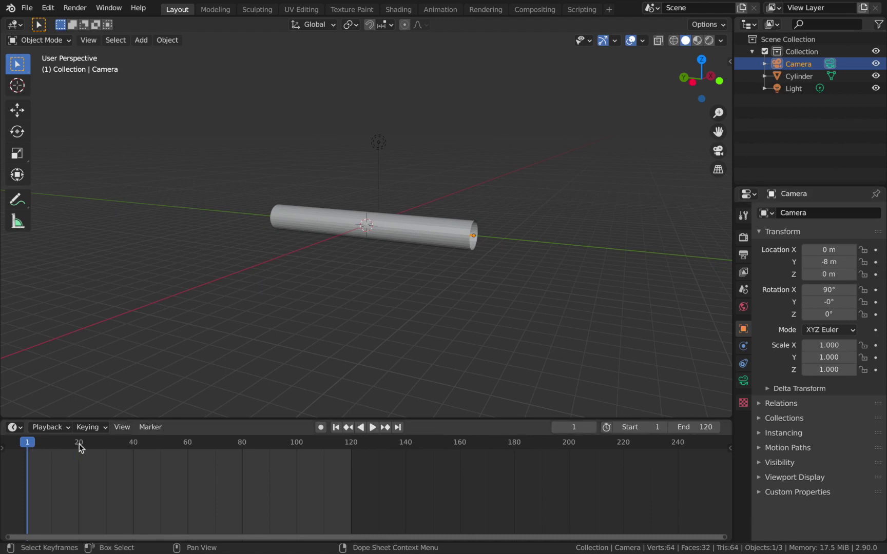
{"action": "left_click", "coordinate": [875, 262]}
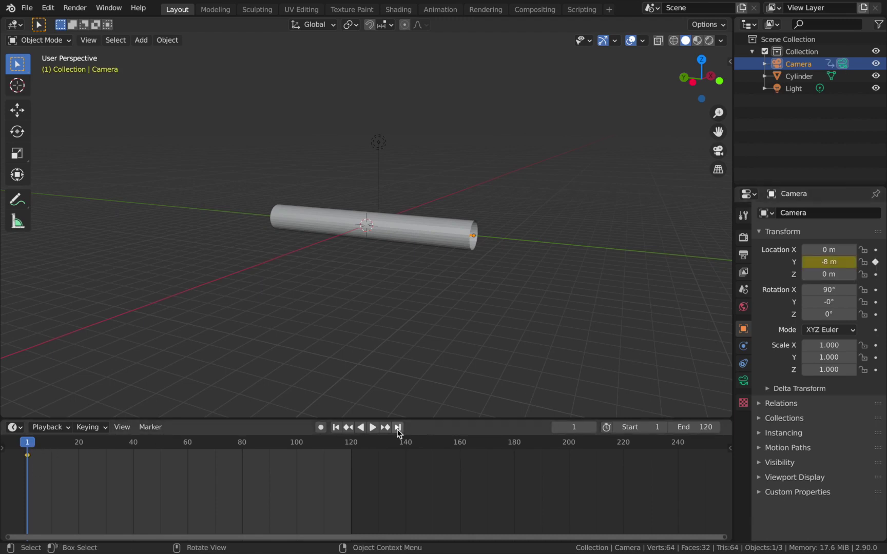
At frame 121, set the camera's Location Y to 8 m and keyframe it
{"action": "left_click", "coordinate": [398, 427]}
{"action": "left_click_drag", "start_coordinate": [352, 442], "coordinate": [355, 447]}
{"action": "left_click", "coordinate": [834, 263]}
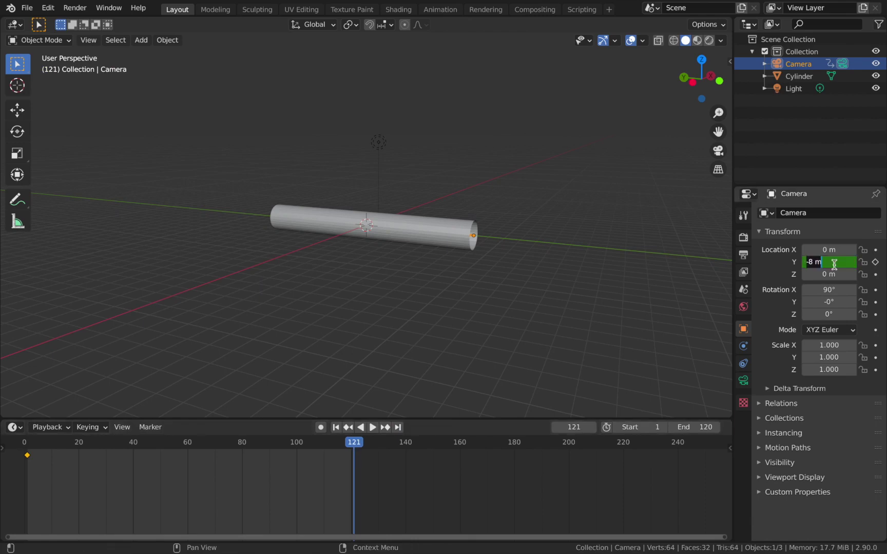
{"action": "type", "text": "8"}
{"action": "key", "text": "Return"}
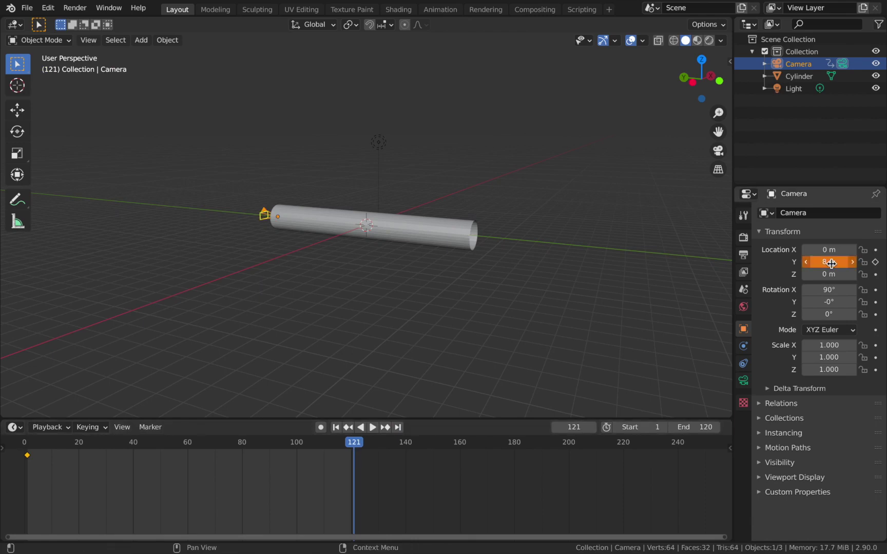
{"action": "left_click", "coordinate": [875, 262]}
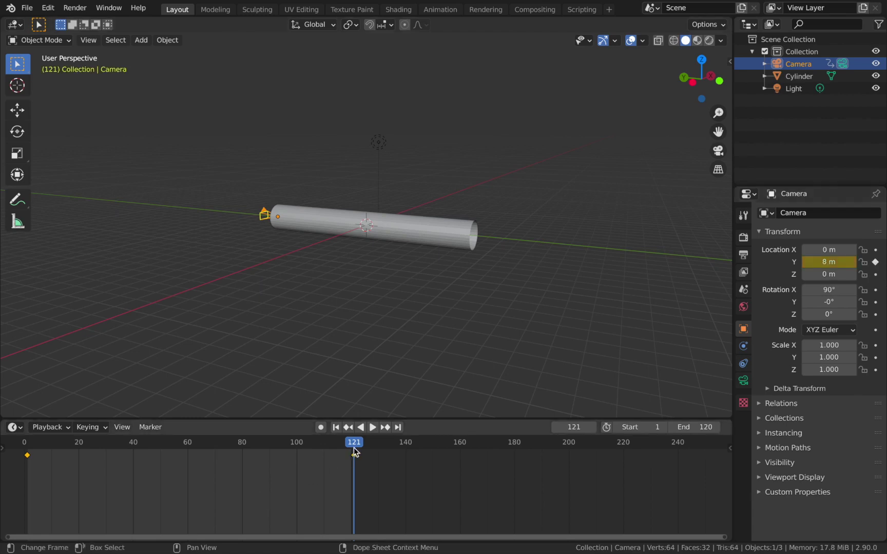
Play the animation to preview the camera moving along the tube
{"action": "key", "text": "shift+ctrl+space"}
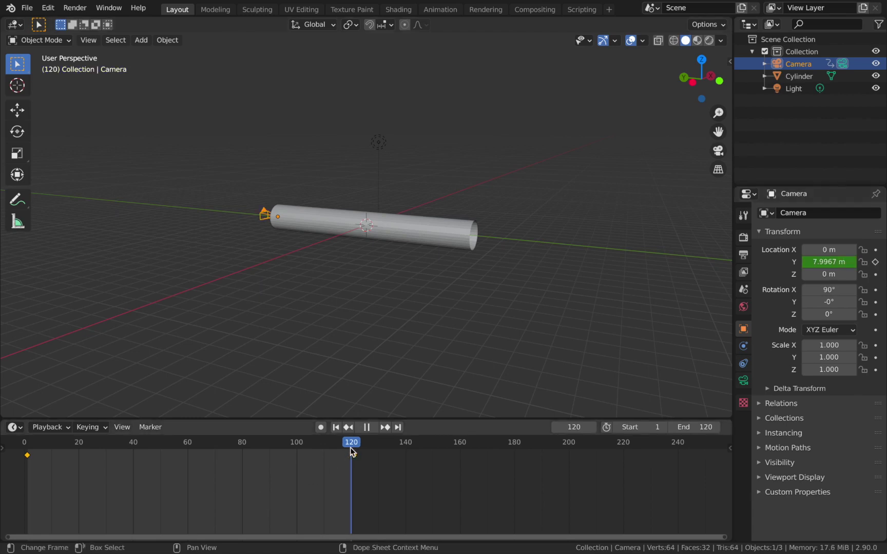
{"action": "key", "text": "Escape"}
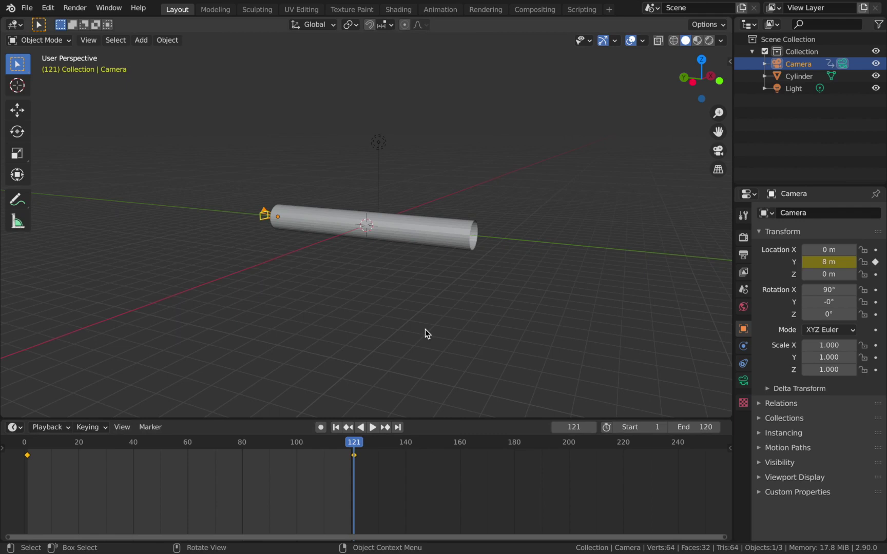
{"action": "key", "text": "space"}
Watch the playback from Top view, then stop it
{"action": "middle_click_drag", "start_coordinate": [362, 261], "coordinate": [385, 319]}
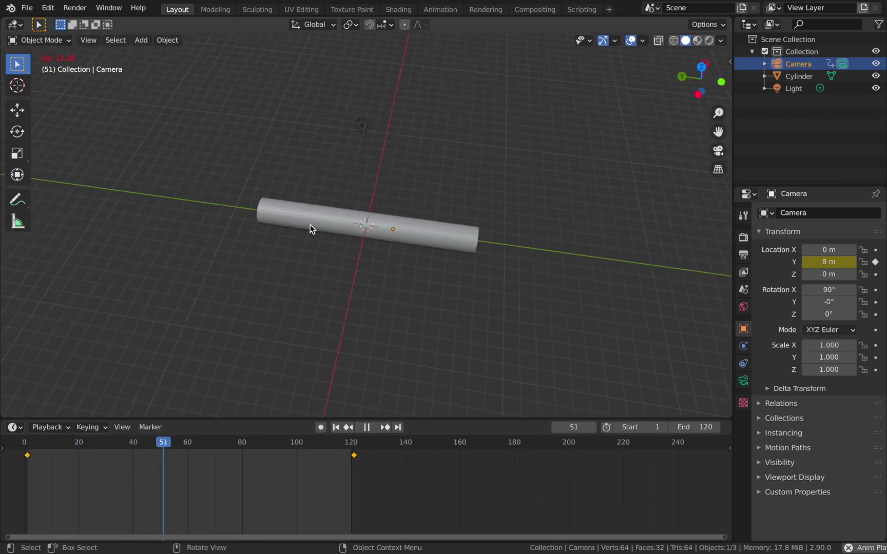
{"action": "key", "text": "KP_7"}
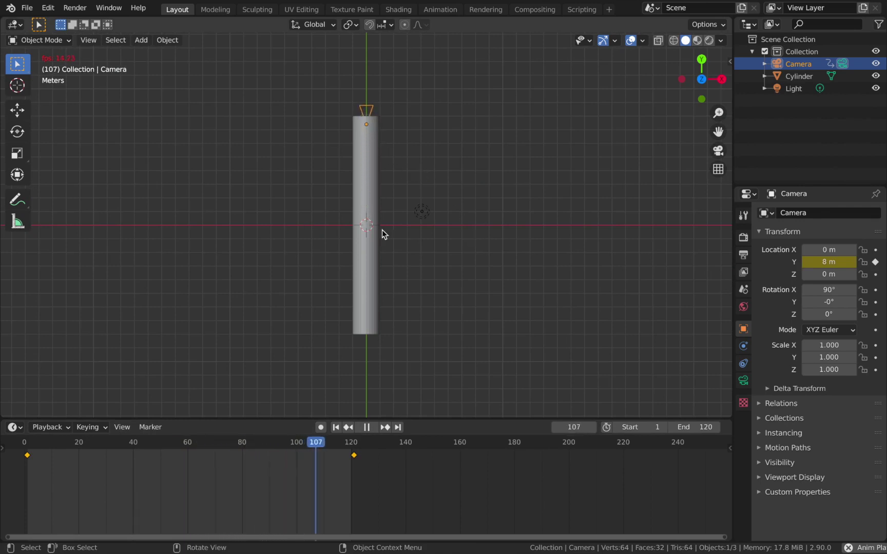
{"action": "key", "text": "space"}
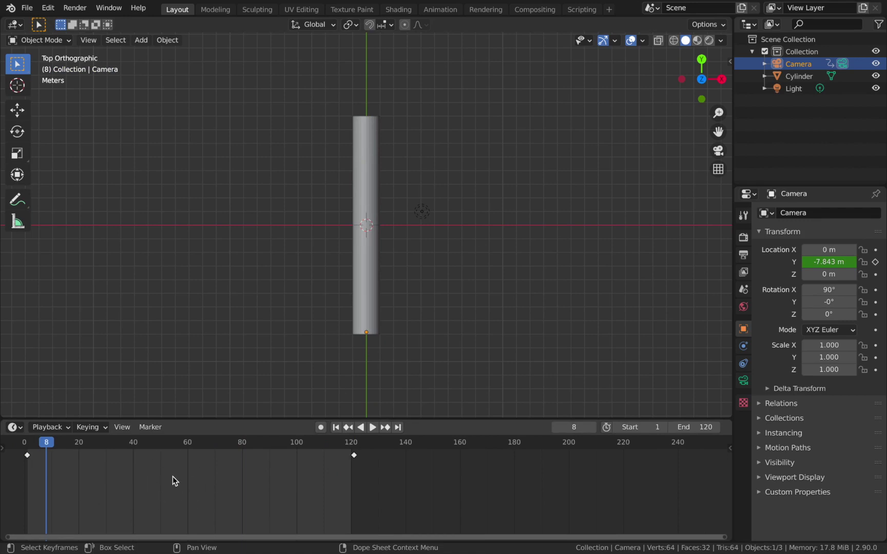
Set all camera keyframes to Linear interpolation and replay, viewing through the camera
{"action": "key", "text": "a"}
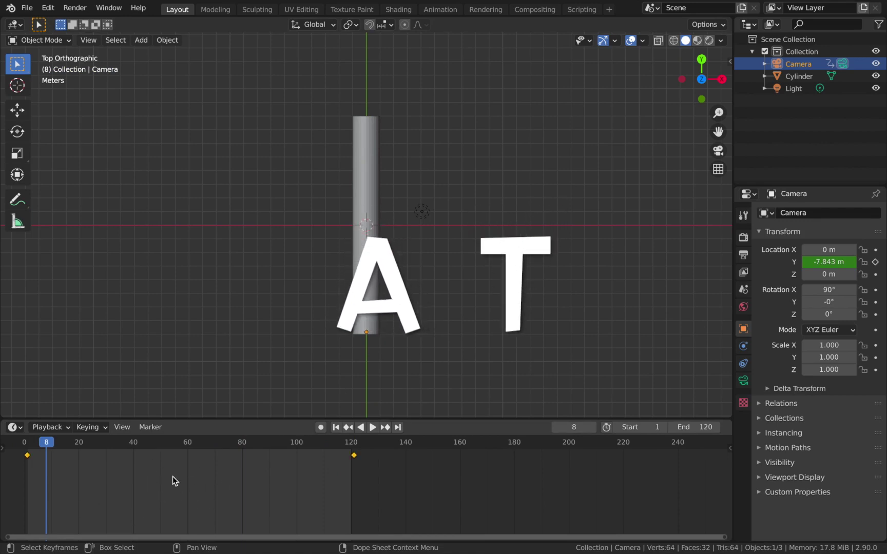
{"action": "key", "text": "t"}
{"action": "left_click", "coordinate": [94, 473]}
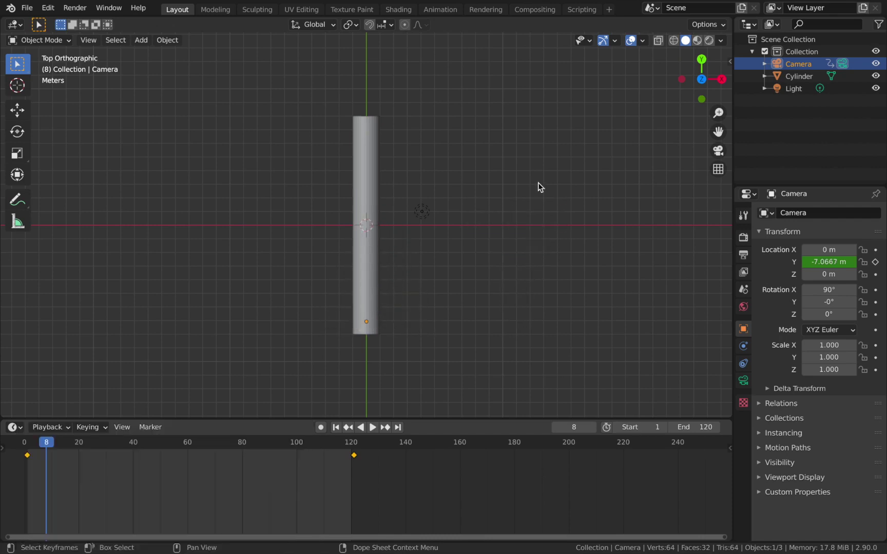
{"action": "key", "text": "space"}
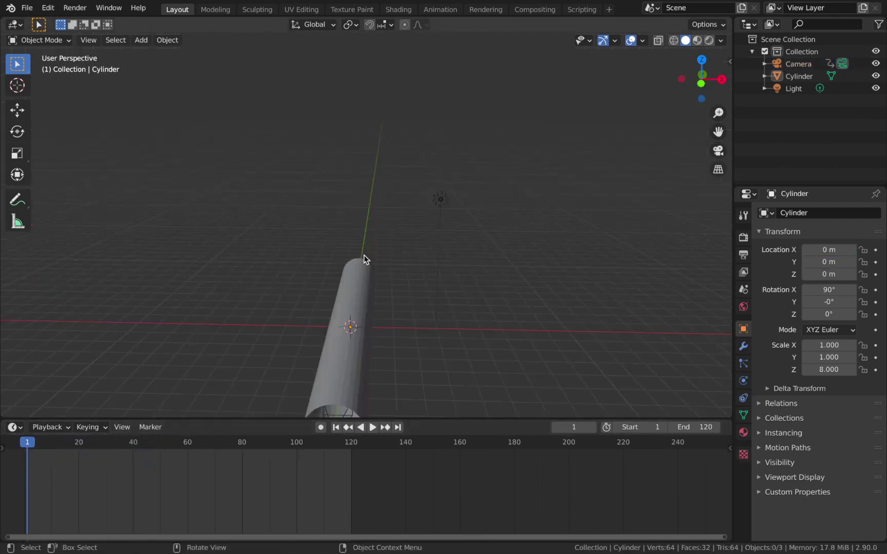
{"action": "key", "text": "o"}
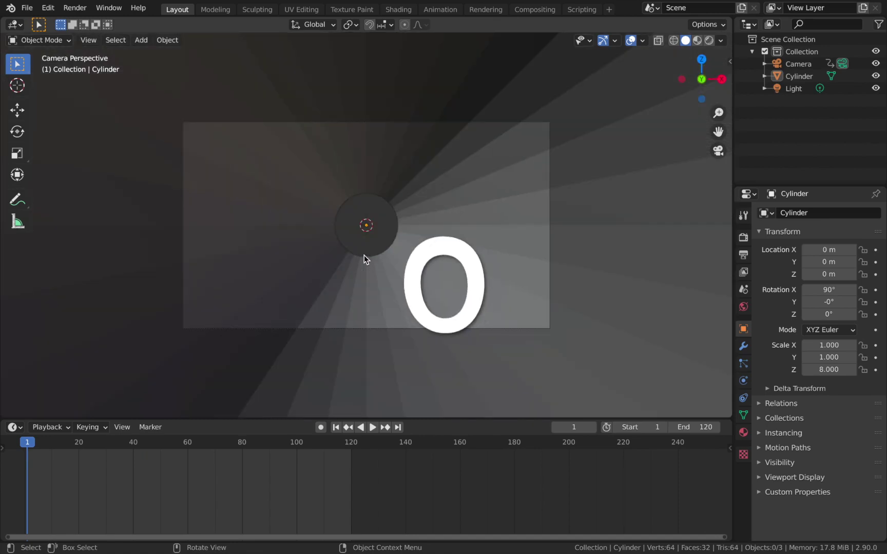
Play the fly-through from the camera view and stop back at frame 1
{"action": "key", "text": "space"}
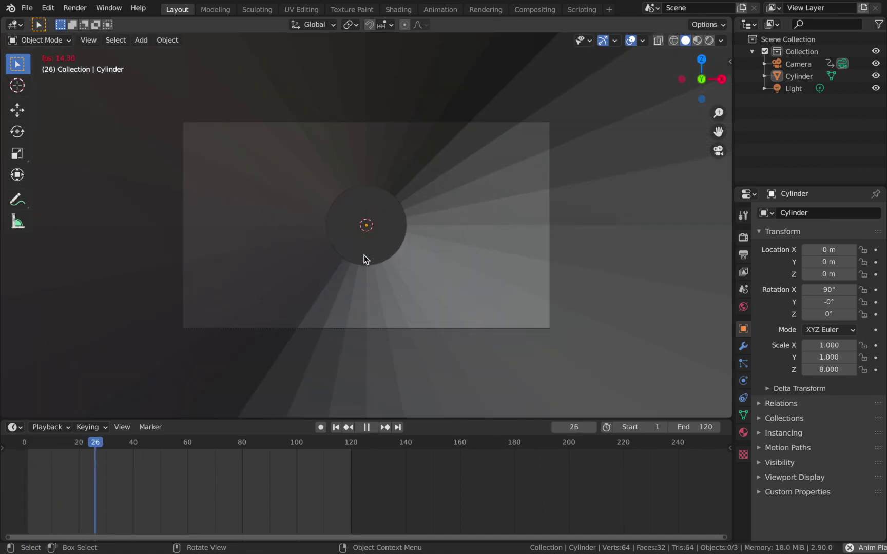
{"action": "key", "text": "Escape"}
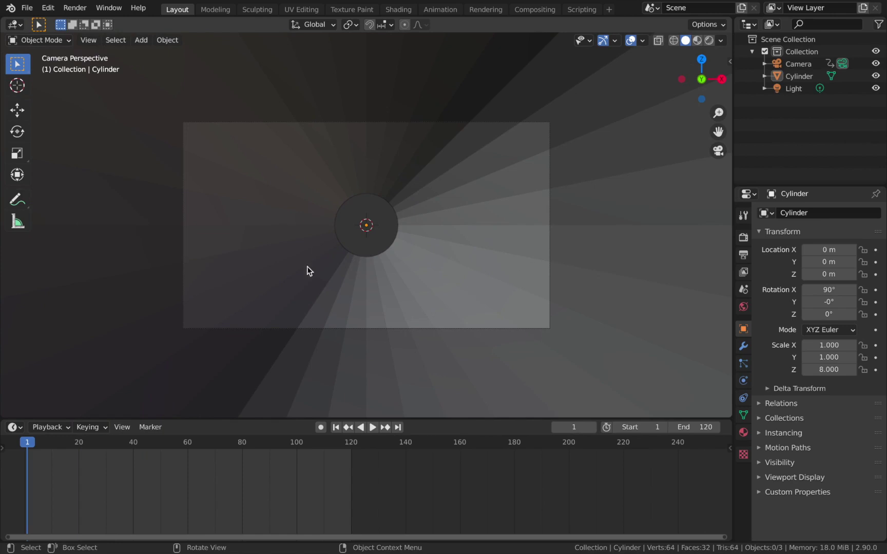
{"action": "middle_click_drag", "start_coordinate": [241, 225], "coordinate": [286, 263]}
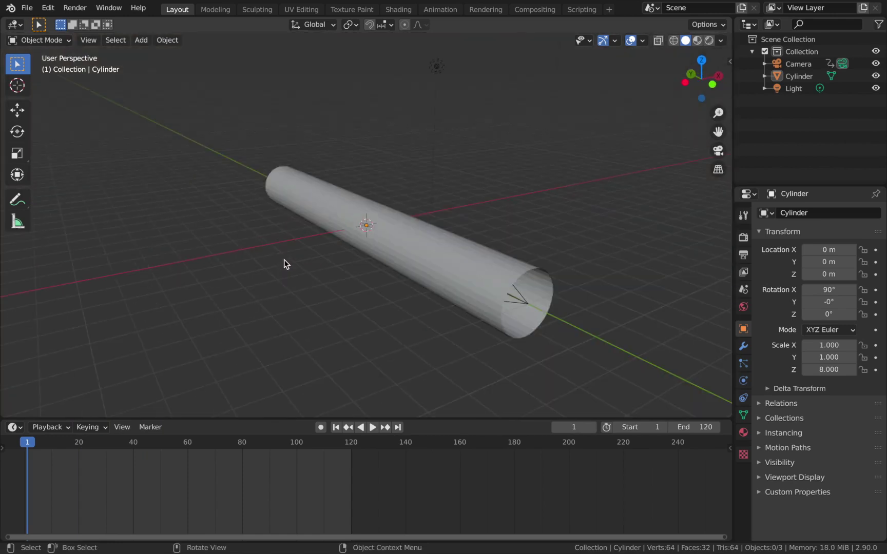
Zoom out of the camera view and select the cylinder
{"action": "scroll", "coordinate": [282, 260], "scroll_direction": "down", "scroll_amount": 4}
{"action": "left_click", "coordinate": [320, 220]}
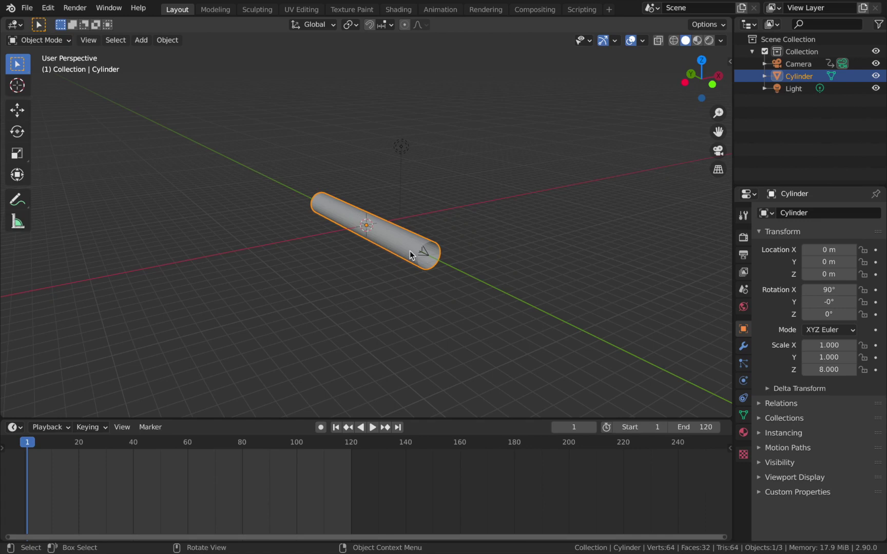
{"action": "scroll", "coordinate": [573, 318], "scroll_direction": "down", "scroll_amount": 2}
{"action": "left_click", "coordinate": [286, 271]}
{"action": "left_click", "coordinate": [386, 246]}
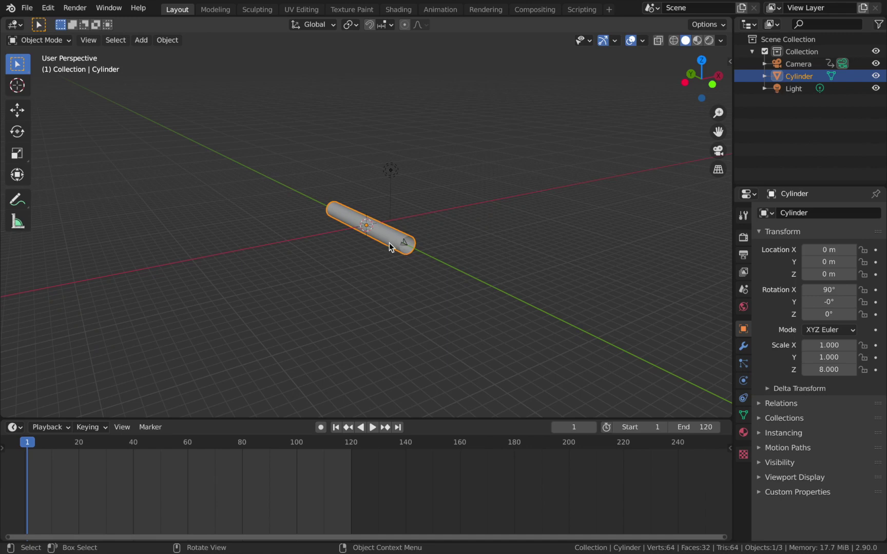
Move the cylinder into a new collection named 'tunnel'
{"action": "key", "text": "m"}
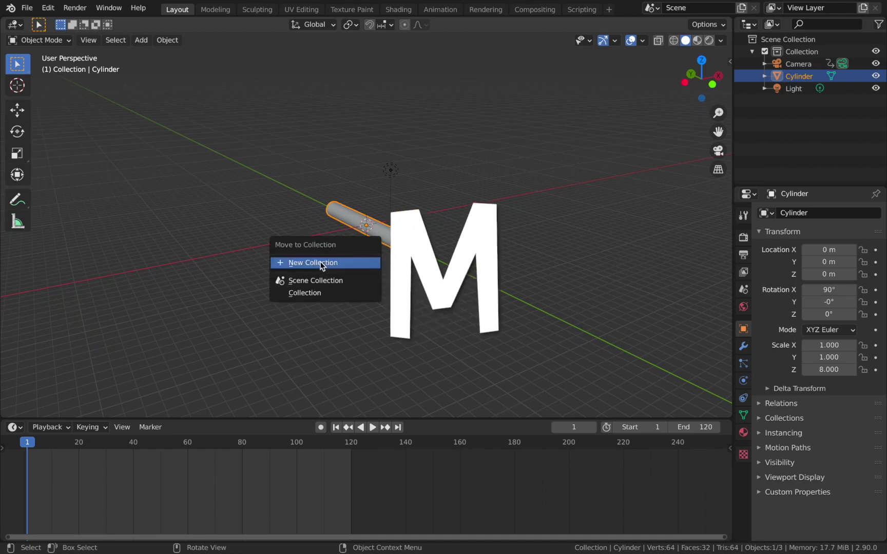
{"action": "left_click", "coordinate": [318, 261]}
{"action": "type", "text": "tunnel"}
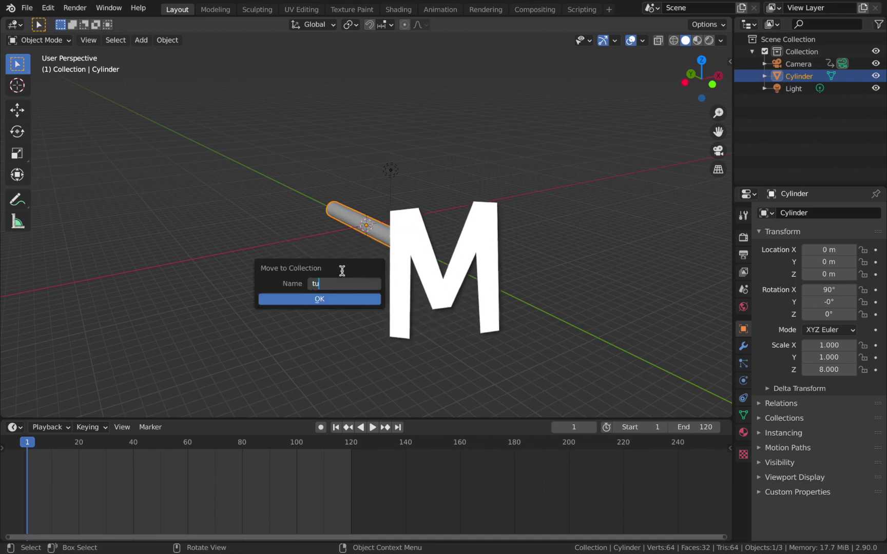
{"action": "key", "text": "Return"}
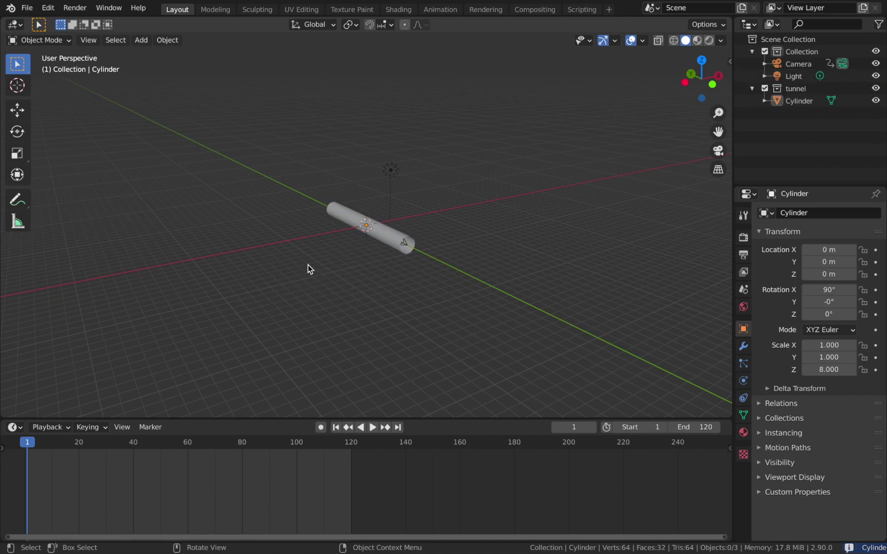
Add a 'tunnel' collection instance, move it 16 m along Y, and view from top
{"action": "key", "text": "shift+a"}
{"action": "mouse_move", "coordinate": [314, 500]}
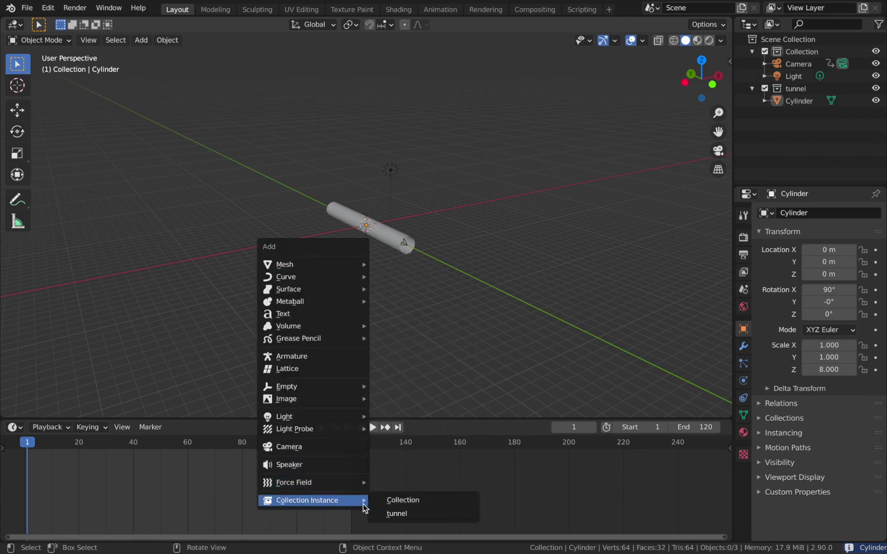
{"action": "left_click", "coordinate": [407, 514]}
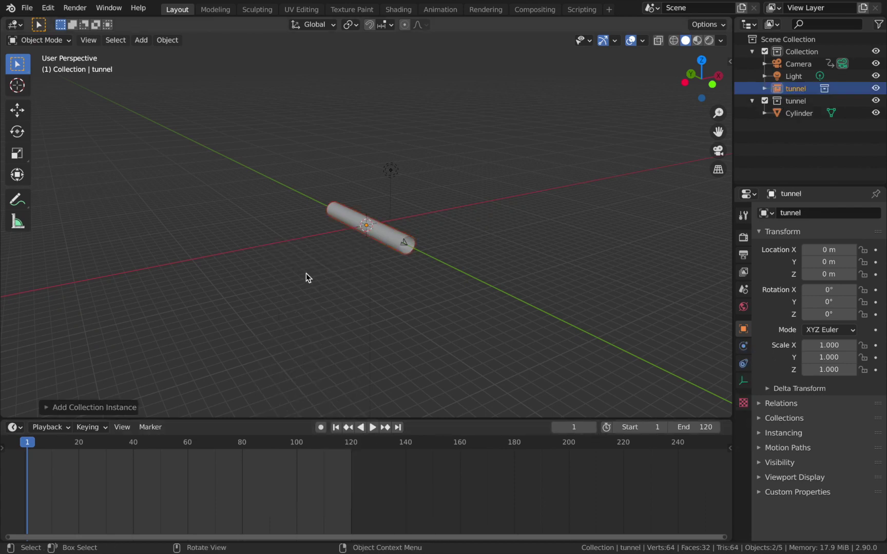
{"action": "key", "text": "g"}
{"action": "key", "text": "y"}
{"action": "key", "text": "1"}
{"action": "key", "text": "6"}
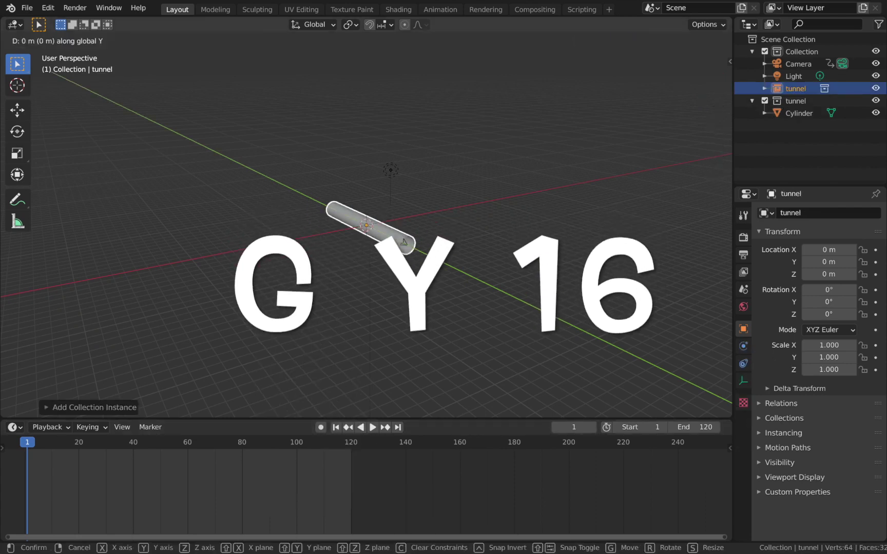
{"action": "key", "text": "Return"}
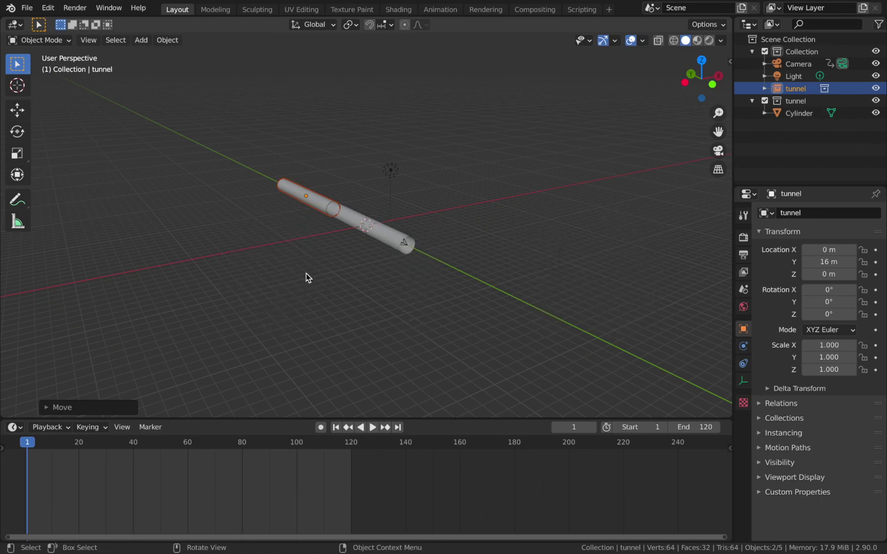
{"action": "key", "text": "KP_7"}
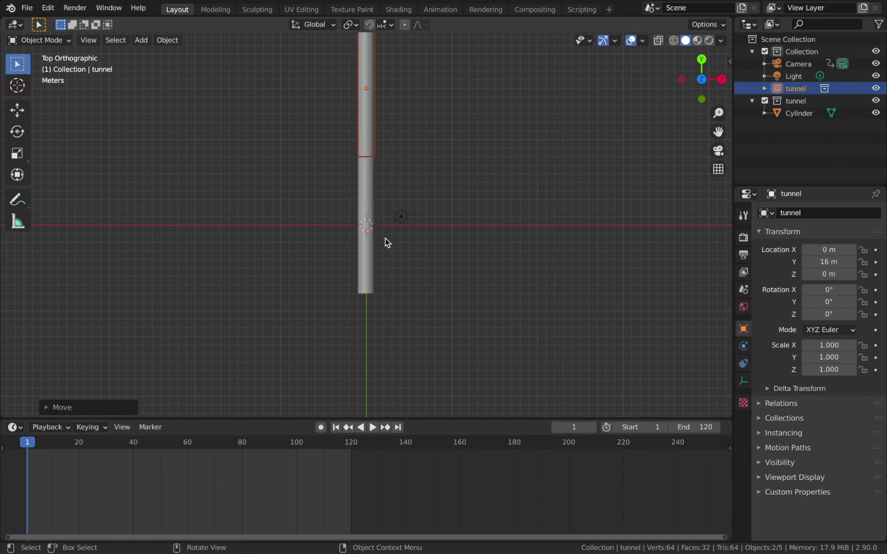
{"action": "scroll", "coordinate": [381, 238], "scroll_direction": "down", "scroll_amount": 3}
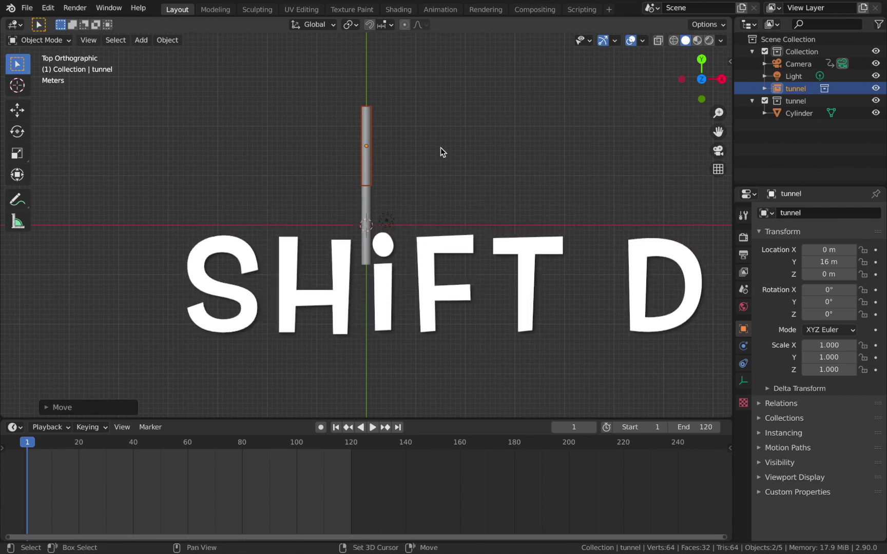
Duplicate the tunnel instance 16 m along Y and repeat until the chain reaches 224 m
{"action": "key", "text": "shift+d"}
{"action": "type", "text": "y"}
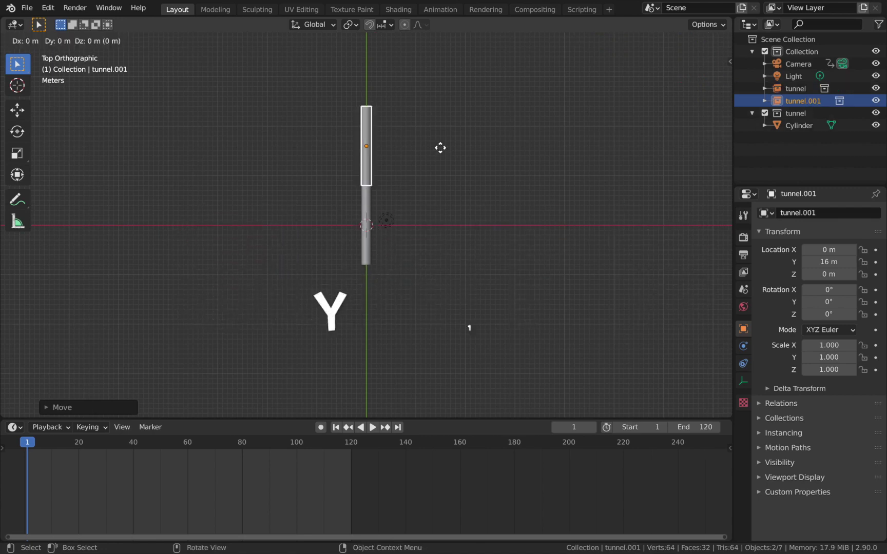
{"action": "type", "text": "16"}
{"action": "key", "text": "Return"}
{"action": "scroll", "coordinate": [441, 148], "scroll_direction": "down", "scroll_amount": 2}
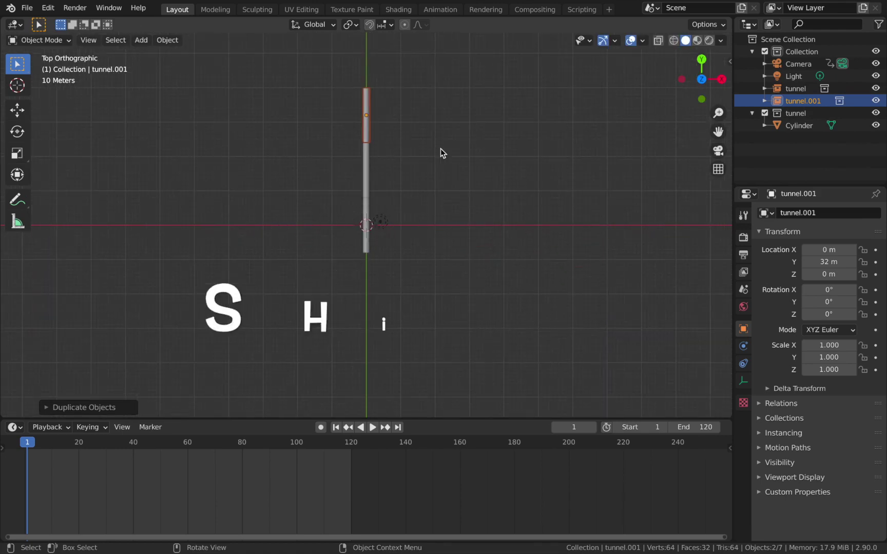
{"action": "key", "text": "shift+r"}
{"action": "key", "text": "shift+r"}
{"action": "key", "text": "shift+r"}
{"action": "key", "text": "shift+r"}
{"action": "key", "text": "shift+r"}
{"action": "key", "text": "shift+r"}
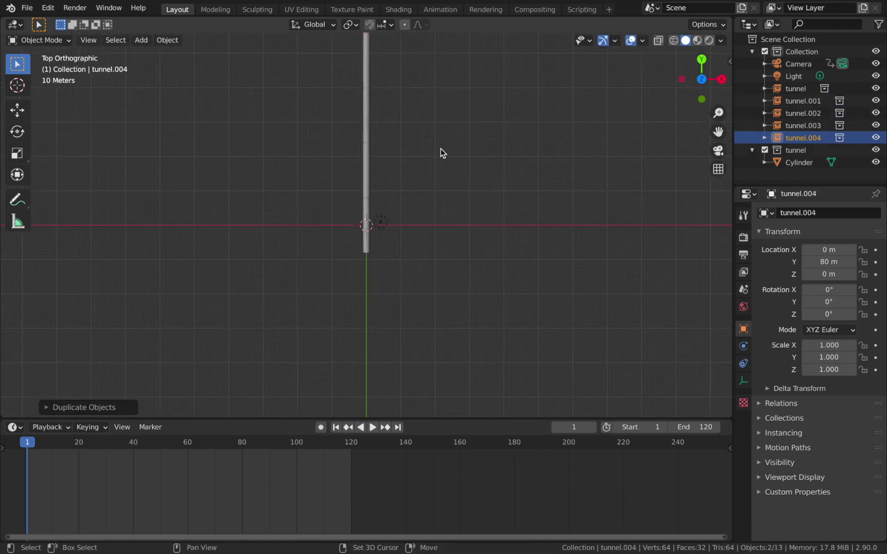
{"action": "key", "text": "shift+r"}
{"action": "key", "text": "shift+r"}
{"action": "key", "text": "shift+r"}
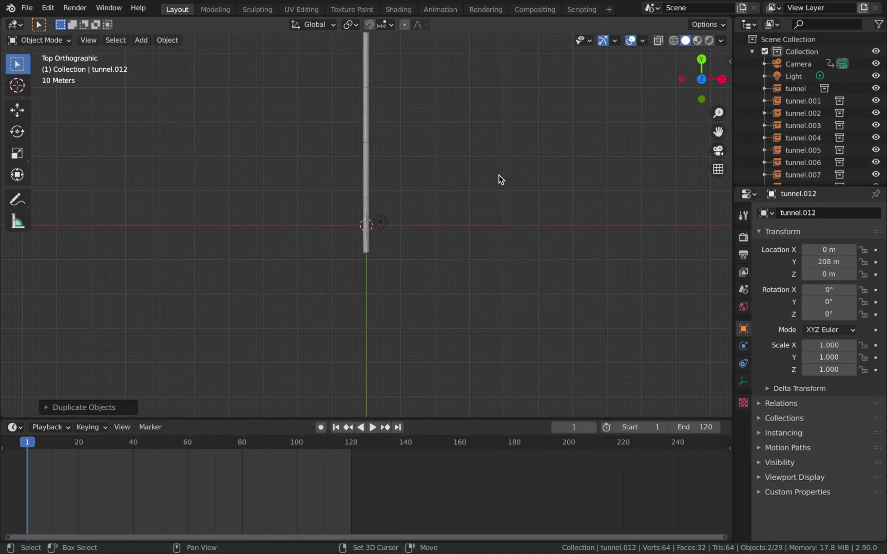
{"action": "middle_click_drag", "start_coordinate": [457, 166], "coordinate": [454, 117]}
{"action": "key", "text": "shift+r"}
Play the fly-through from the camera view, then stop it and return to perspective
{"action": "key", "text": "KP_0"}
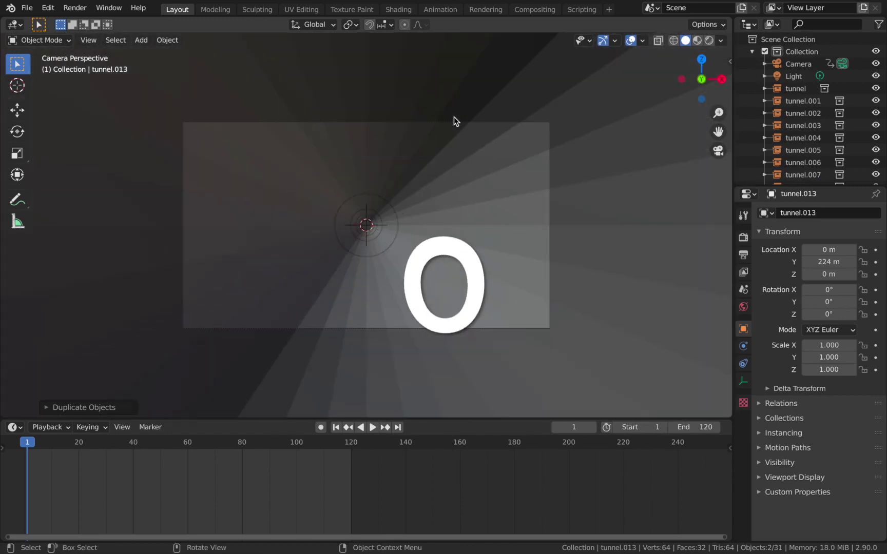
{"action": "key", "text": "space"}
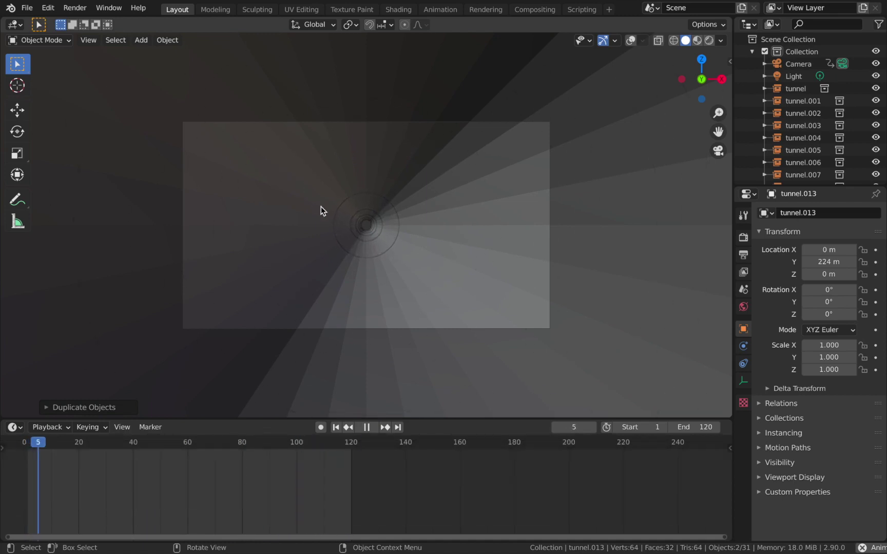
{"action": "key", "text": "space"}
{"action": "key", "text": "KP_0"}
Select the tunnel cylinder and orbit in to inspect its faceted end
{"action": "middle_click_drag", "start_coordinate": [410, 343], "coordinate": [464, 297]}
{"action": "left_click", "coordinate": [462, 246]}
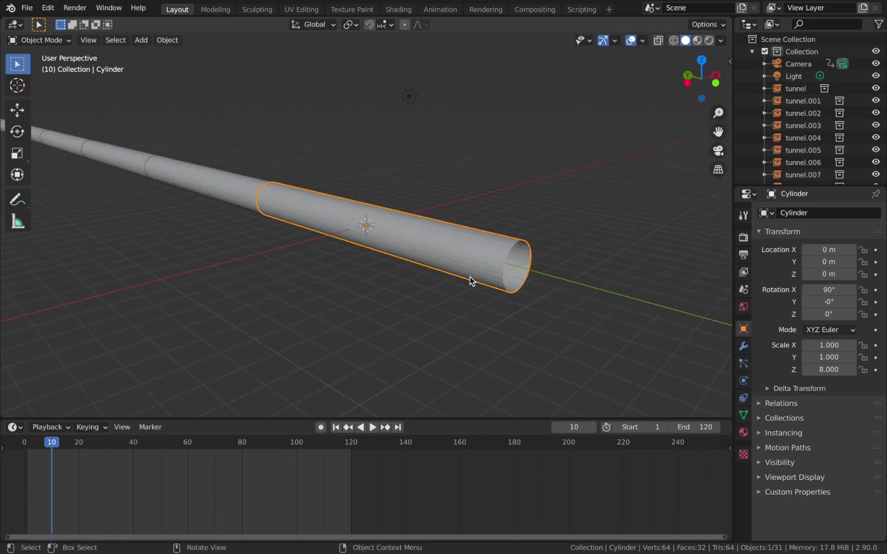
{"action": "middle_click_drag", "start_coordinate": [404, 268], "coordinate": [338, 247]}
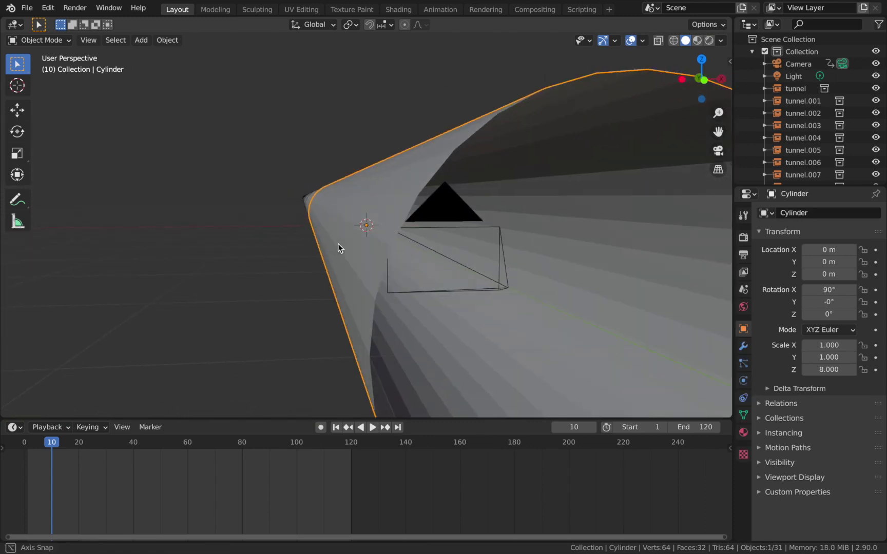
{"action": "scroll", "coordinate": [339, 245], "scroll_direction": "down", "scroll_amount": 5}
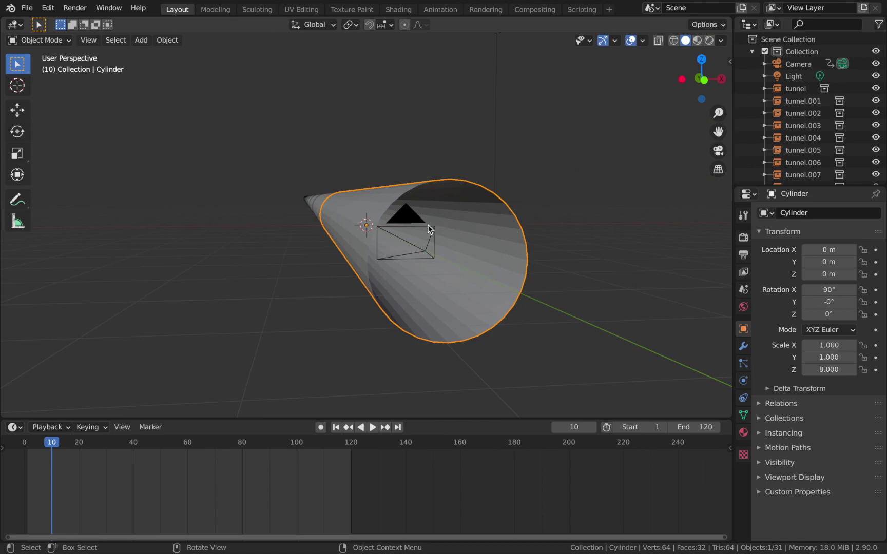
{"action": "scroll", "coordinate": [439, 222], "scroll_direction": "down", "scroll_amount": 3}
{"action": "middle_click_drag", "start_coordinate": [436, 228], "coordinate": [429, 243]}
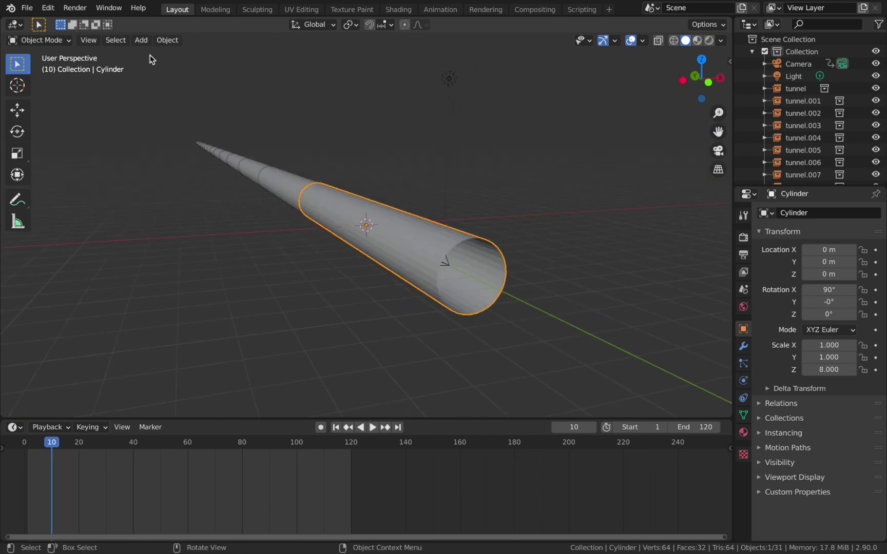
Apply Object > Shade Smooth to the cylinder, then deselect it and orbit along the tube
{"action": "left_click", "coordinate": [168, 40]}
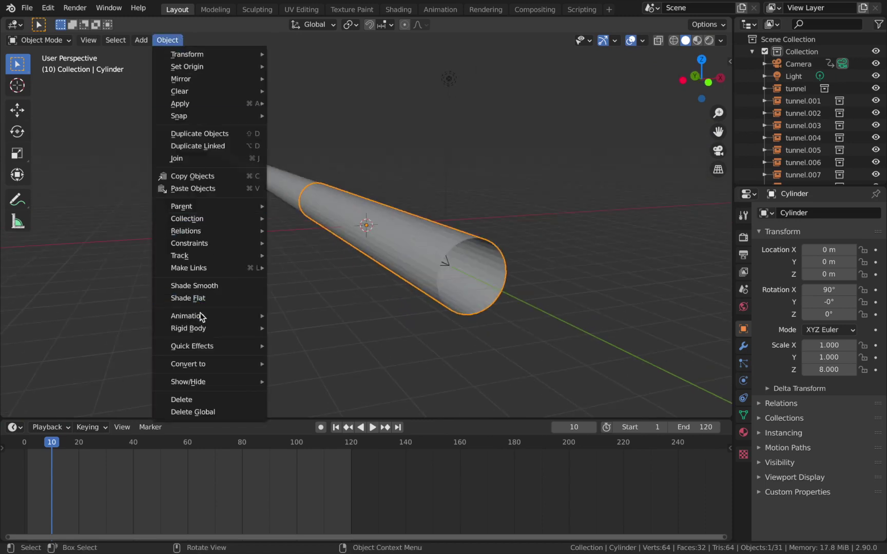
{"action": "left_click", "coordinate": [190, 286]}
{"action": "scroll", "coordinate": [453, 273], "scroll_direction": "down", "scroll_amount": 2}
{"action": "middle_click_drag", "start_coordinate": [454, 272], "coordinate": [415, 257]}
{"action": "scroll", "coordinate": [395, 275], "scroll_direction": "up", "scroll_amount": 2}
{"action": "left_click", "coordinate": [494, 265]}
{"action": "middle_click_drag", "start_coordinate": [169, 168], "coordinate": [183, 171]}
{"action": "scroll", "coordinate": [218, 161], "scroll_direction": "down", "scroll_amount": 3}
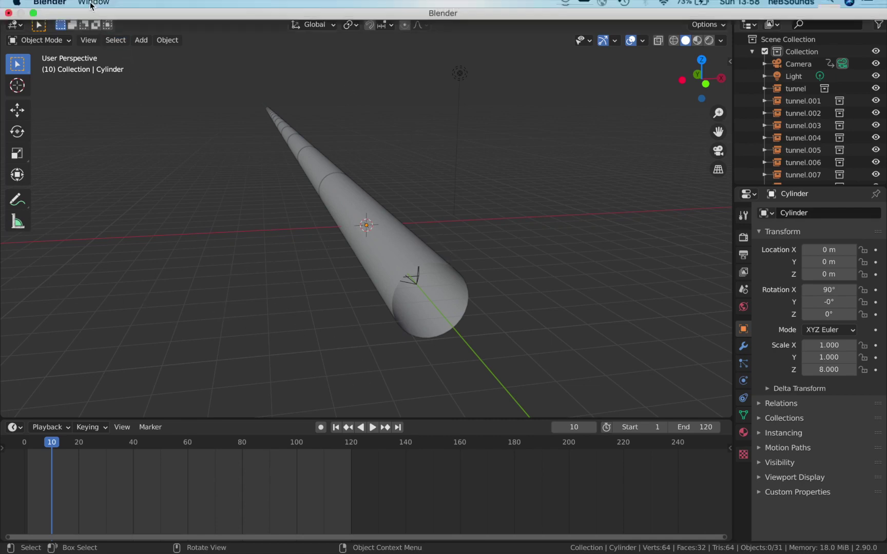
In Finder's My Textures folder, Quick Look Binary.png and then close the preview
{"action": "left_click", "coordinate": [282, 545]}
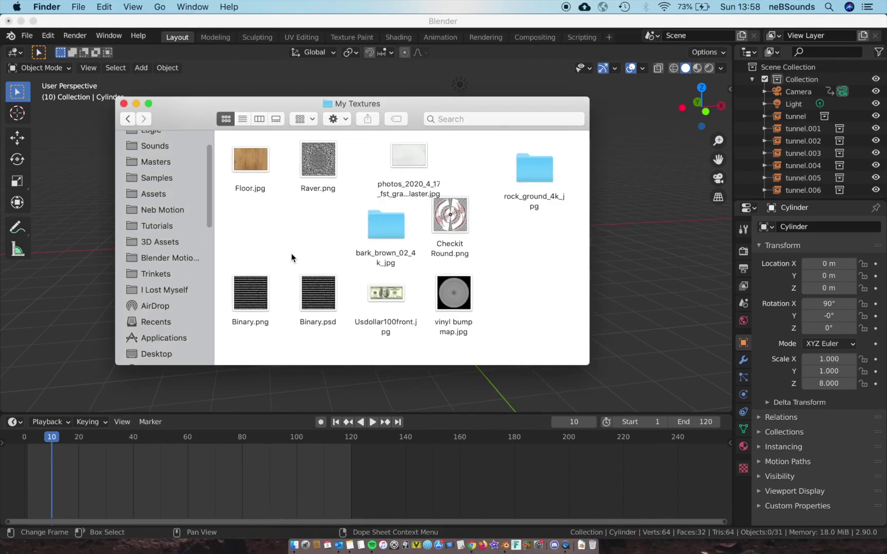
{"action": "key", "text": "space"}
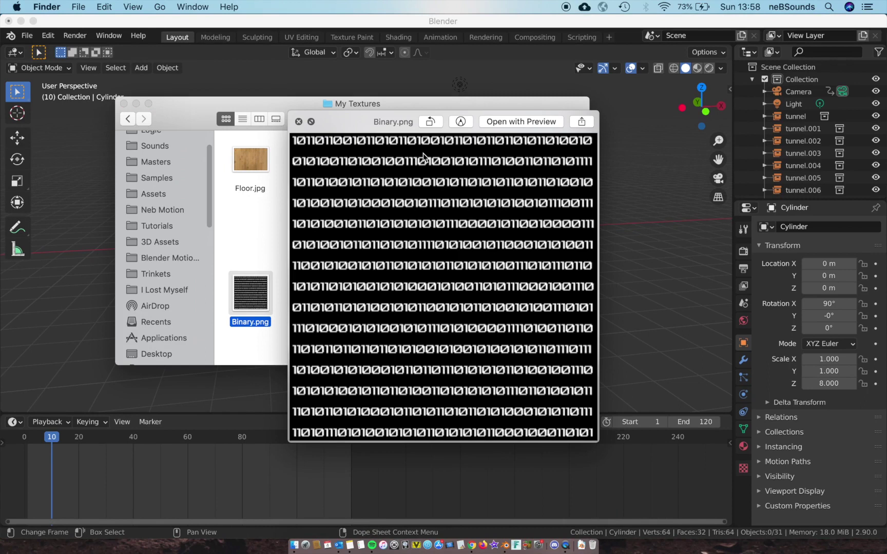
{"action": "left_click_drag", "start_coordinate": [345, 127], "coordinate": [316, 98]}
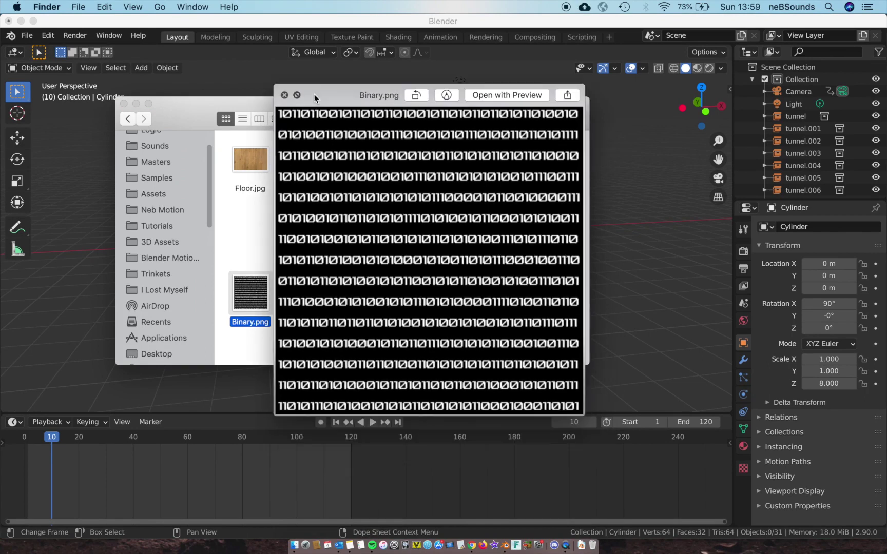
{"action": "left_click", "coordinate": [284, 96]}
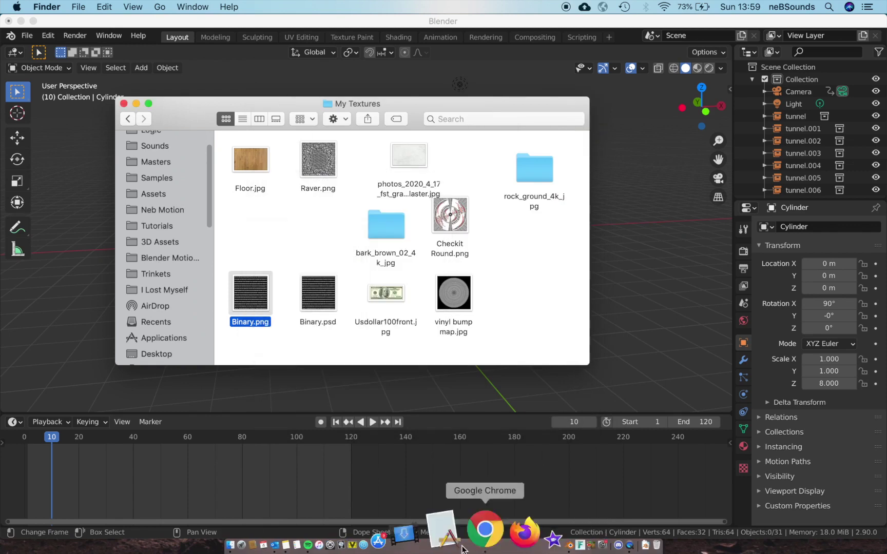
{"action": "left_click", "coordinate": [305, 538]}
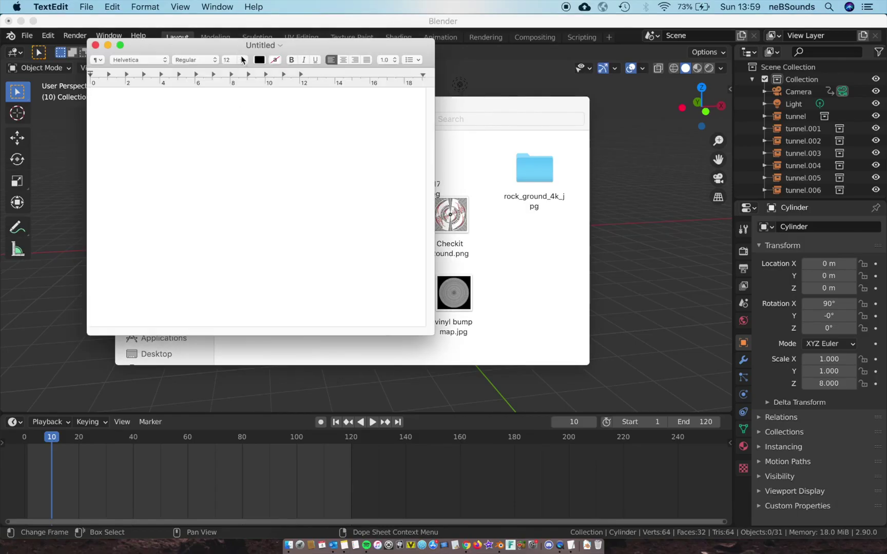
{"action": "left_click_drag", "start_coordinate": [238, 49], "coordinate": [268, 53]}
{"action": "type", "text": "101"}
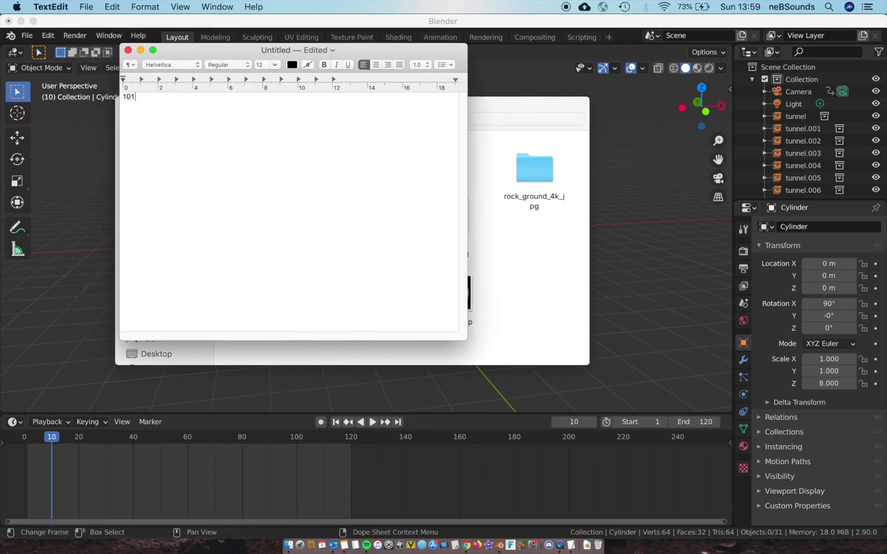
{"action": "type", "text": "01010101010"}
{"action": "key", "text": "super+v"}
{"action": "key", "text": "super+v"}
{"action": "key", "text": "super+v"}
{"action": "key", "text": "super+v"}
{"action": "key", "text": "super+v"}
{"action": "key", "text": "super+v"}
{"action": "key", "text": "super+v"}
{"action": "key", "text": "super+v"}
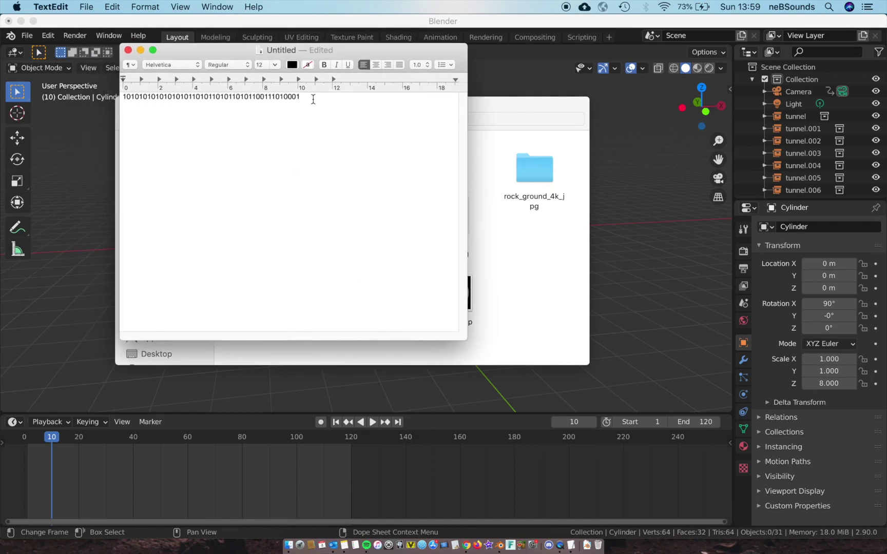
{"action": "key", "text": "super+v"}
{"action": "key", "text": "super+v"}
{"action": "key", "text": "super+v"}
{"action": "key", "text": "super+v"}
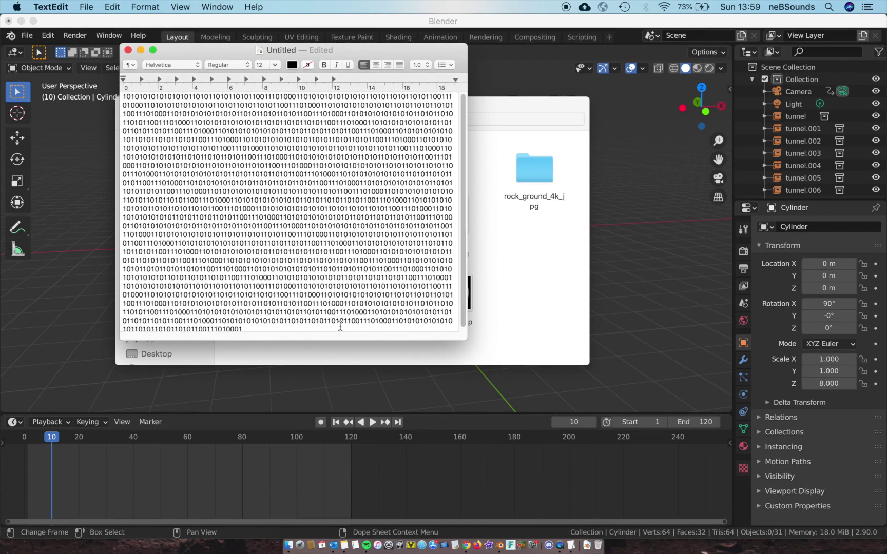
{"action": "key", "text": "super+v"}
{"action": "left_click_drag", "start_coordinate": [318, 49], "coordinate": [422, 84]}
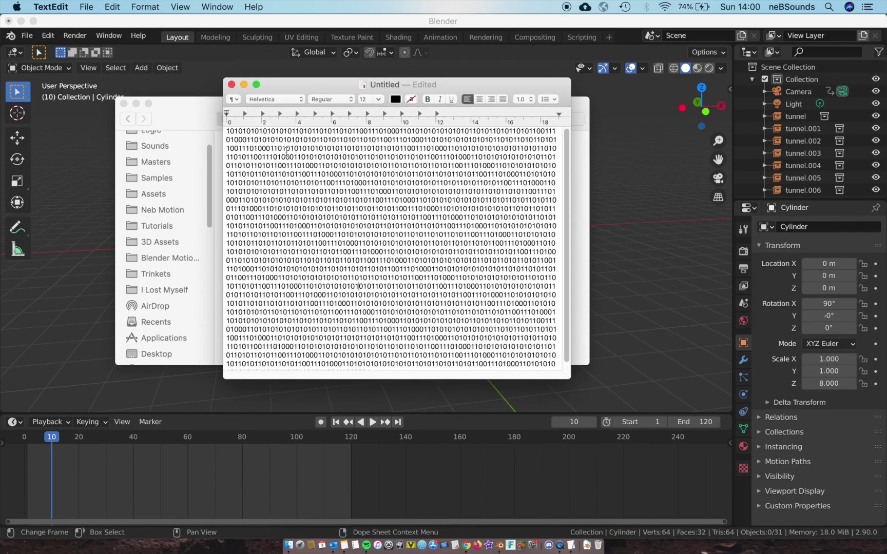
Set all the text to Charter, then close the document without saving
{"action": "key", "text": "super+a"}
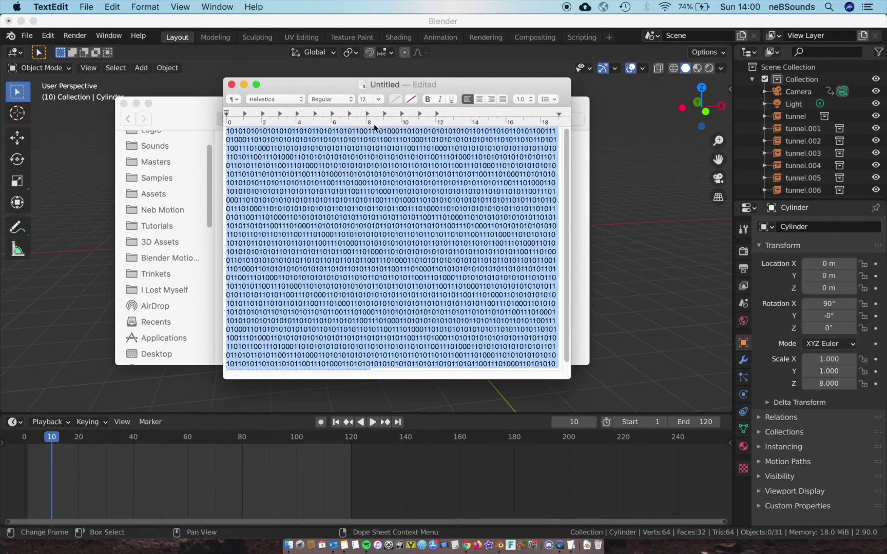
{"action": "left_click", "coordinate": [275, 100]}
{"action": "left_click", "coordinate": [281, 284]}
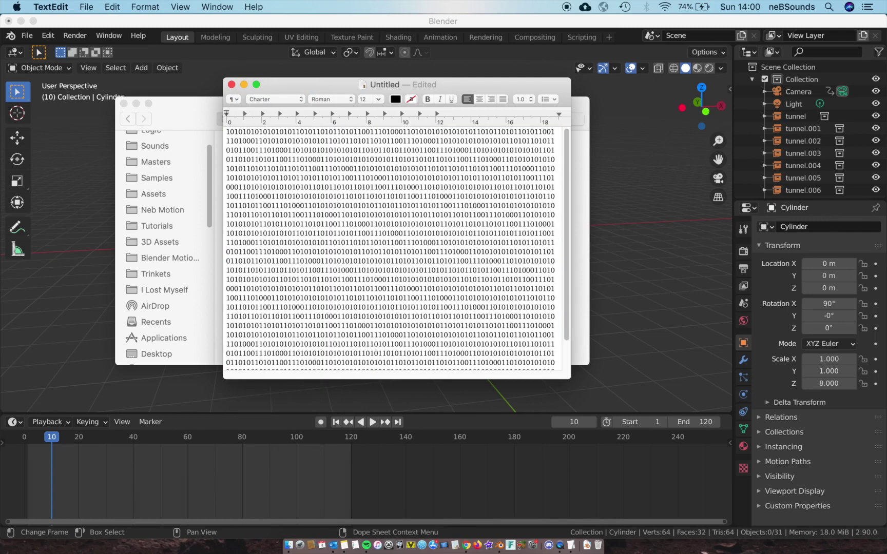
{"action": "left_click", "coordinate": [232, 85]}
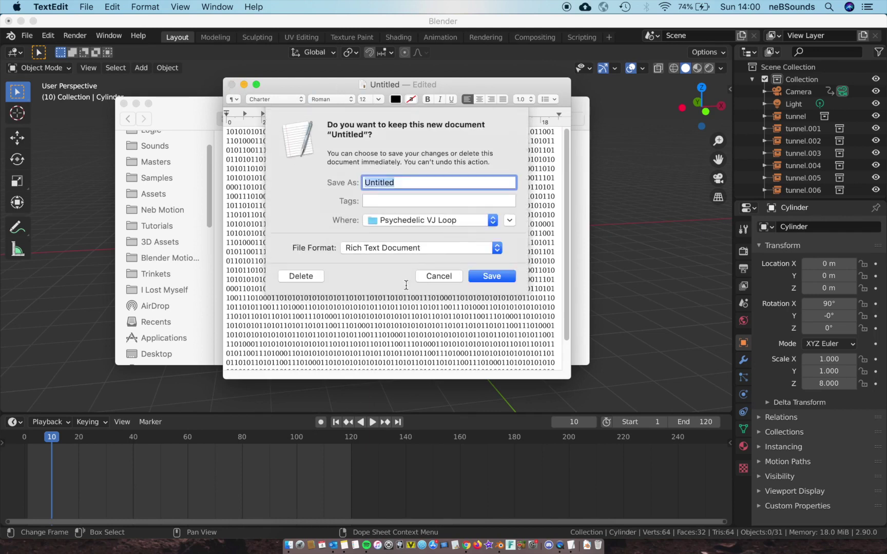
{"action": "left_click", "coordinate": [303, 275]}
Quick Look Binary.png once more and close the preview to return to Blender
{"action": "left_click", "coordinate": [253, 306]}
{"action": "key", "text": "space"}
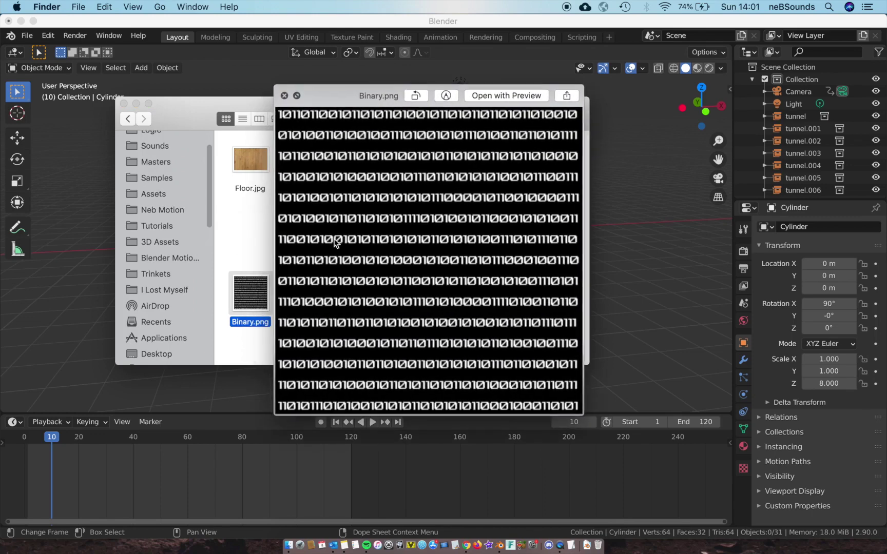
{"action": "left_click", "coordinate": [284, 96]}
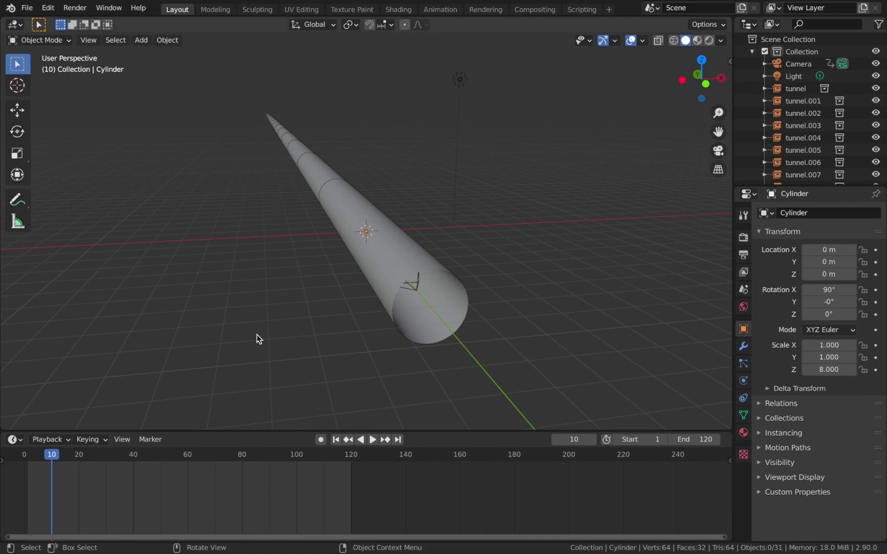
Switch the viewport to Rendered shading and delete the scene light
{"action": "key", "text": "z"}
{"action": "key", "text": "8"}
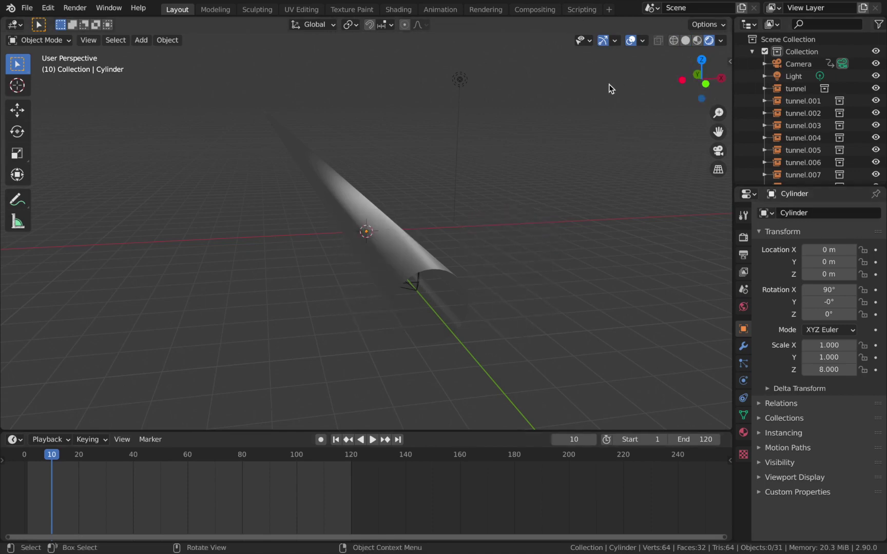
{"action": "left_click", "coordinate": [459, 83]}
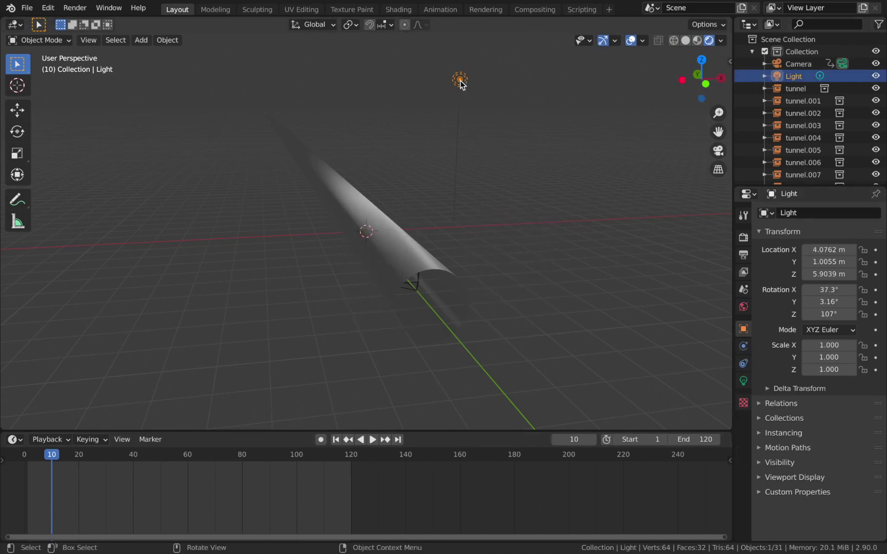
{"action": "key", "text": "x"}
{"action": "left_click", "coordinate": [511, 119]}
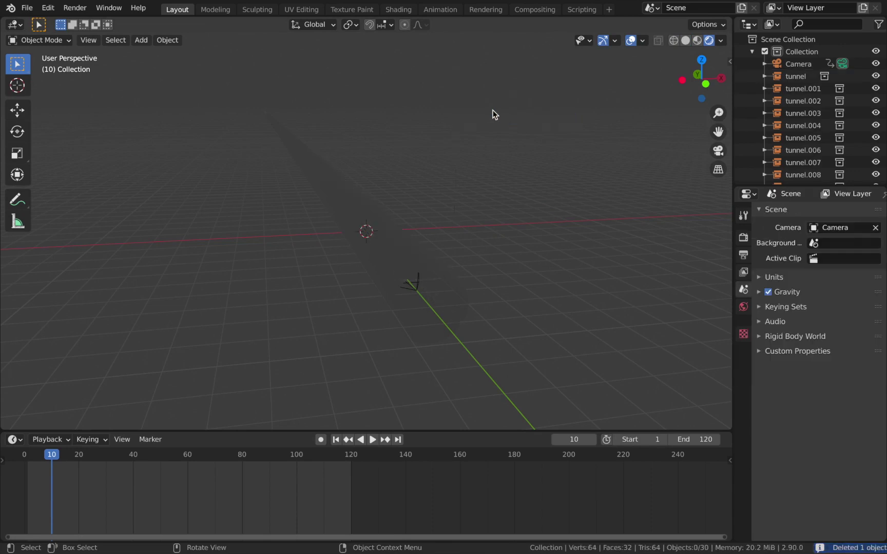
Set the World background colour value to 0 (black) and jump to frame 1
{"action": "left_click", "coordinate": [743, 306]}
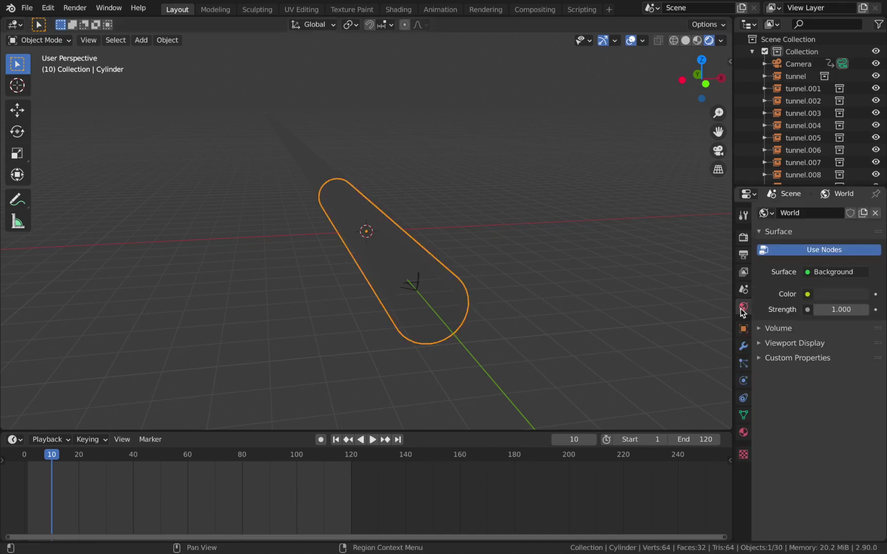
{"action": "left_click", "coordinate": [827, 295]}
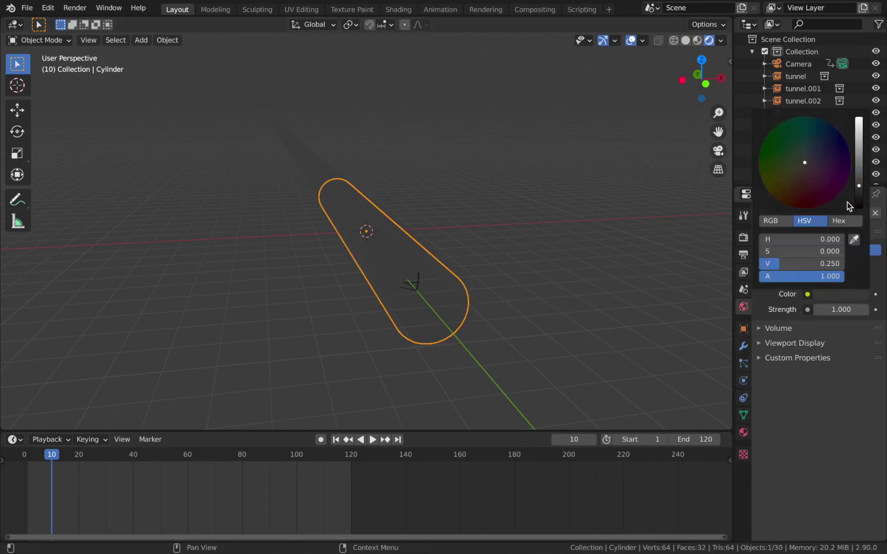
{"action": "left_click_drag", "start_coordinate": [858, 203], "coordinate": [859, 210]}
{"action": "left_click", "coordinate": [591, 129]}
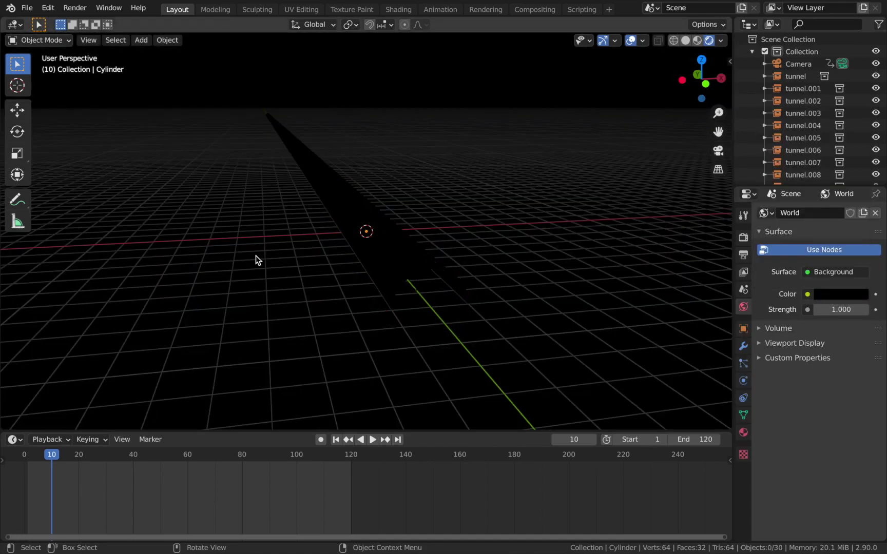
{"action": "left_click", "coordinate": [335, 440]}
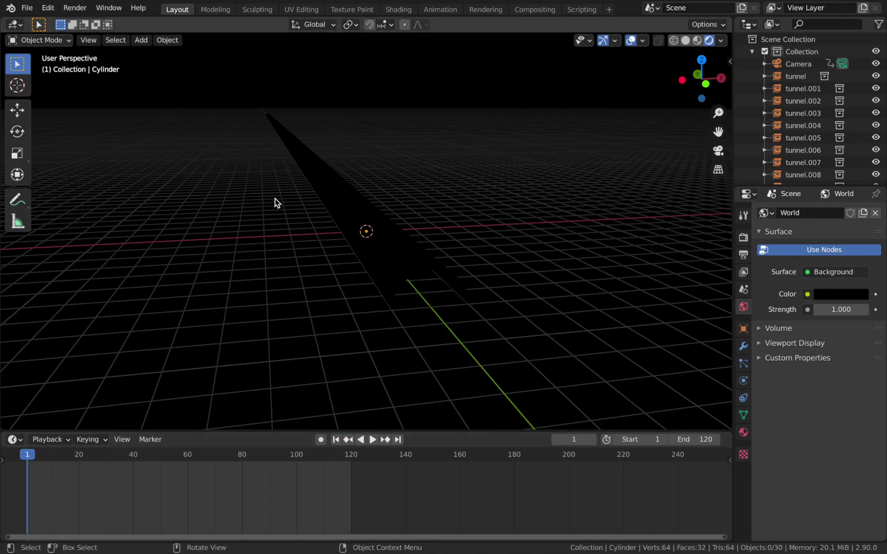
Look through the camera and select the Cylinder under the tunnel collection in the Outliner
{"action": "key", "text": "KP_0"}
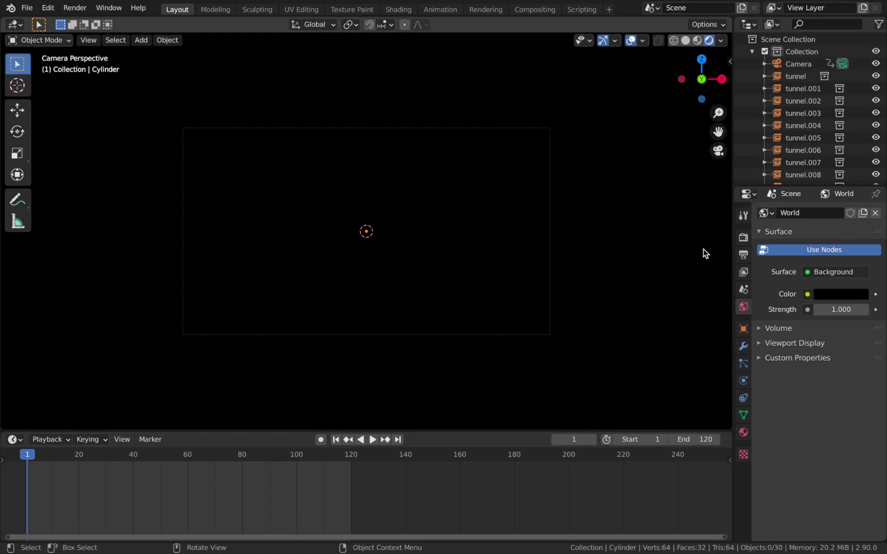
{"action": "scroll", "coordinate": [773, 139], "scroll_direction": "down", "scroll_amount": 2}
{"action": "scroll", "coordinate": [772, 139], "scroll_direction": "down", "scroll_amount": 2}
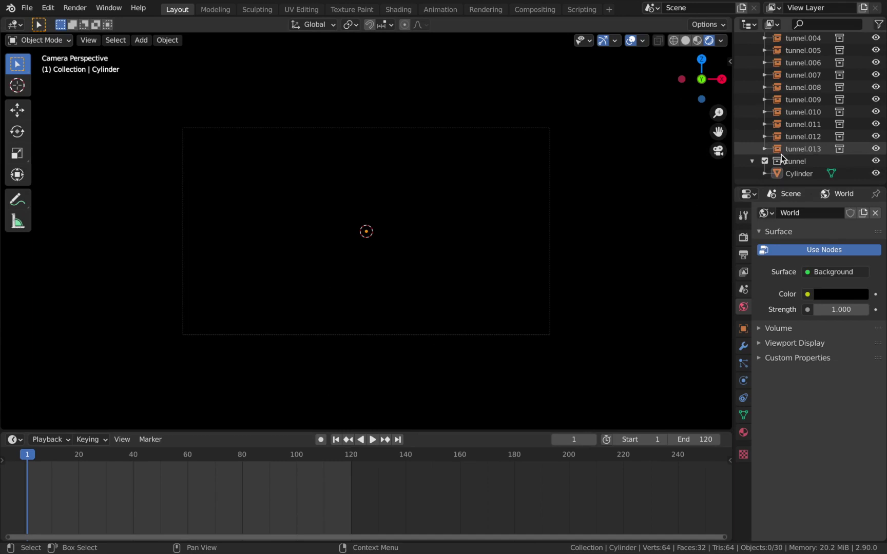
{"action": "left_click", "coordinate": [798, 175]}
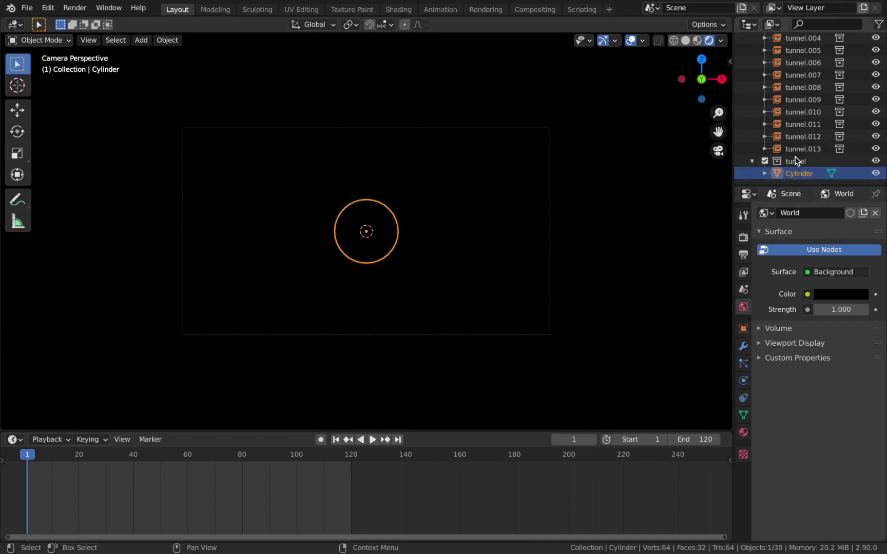
Create Material.001 on the Cylinder as an Emission shader at strength 20, then split the viewport
{"action": "left_click", "coordinate": [742, 434]}
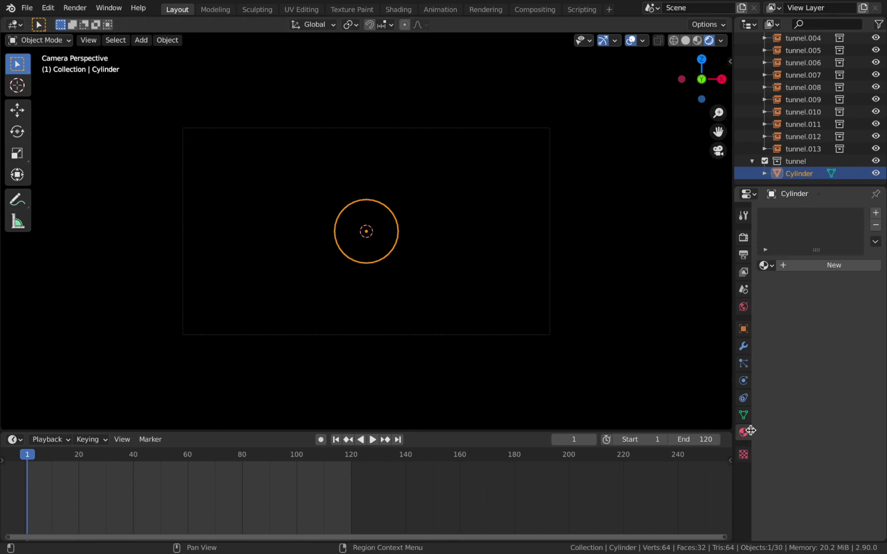
{"action": "left_click", "coordinate": [792, 267]}
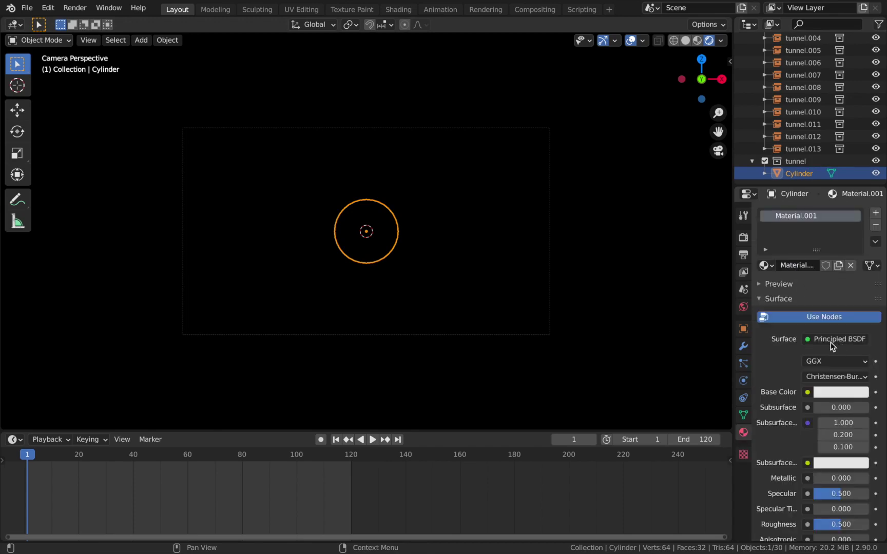
{"action": "left_click", "coordinate": [826, 339]}
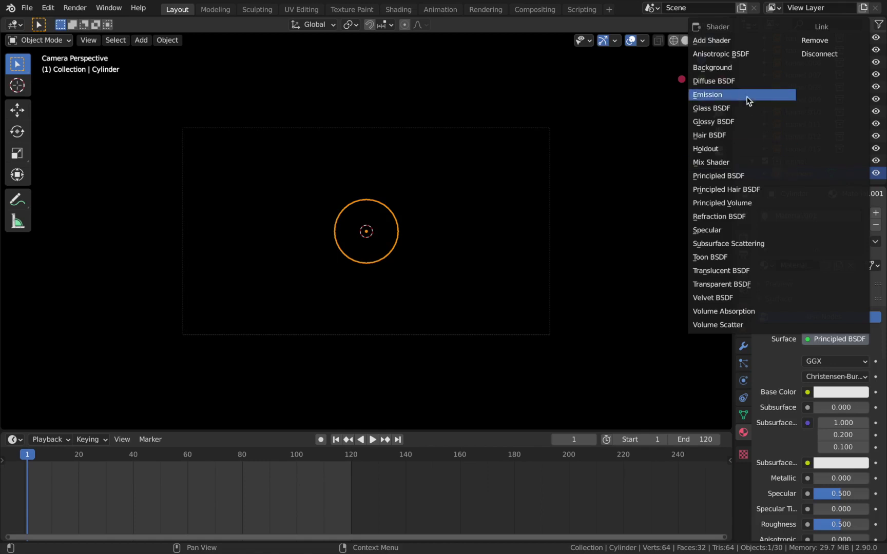
{"action": "left_click", "coordinate": [748, 96]}
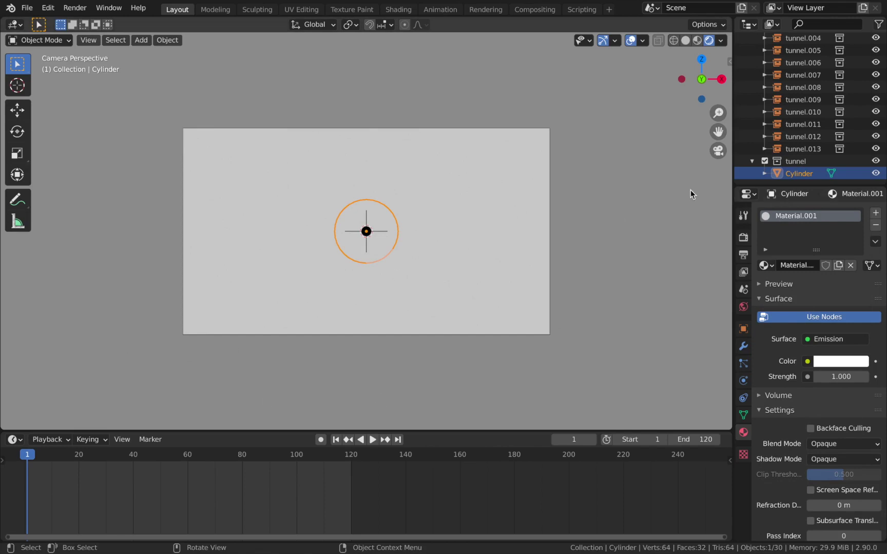
{"action": "left_click", "coordinate": [836, 377]}
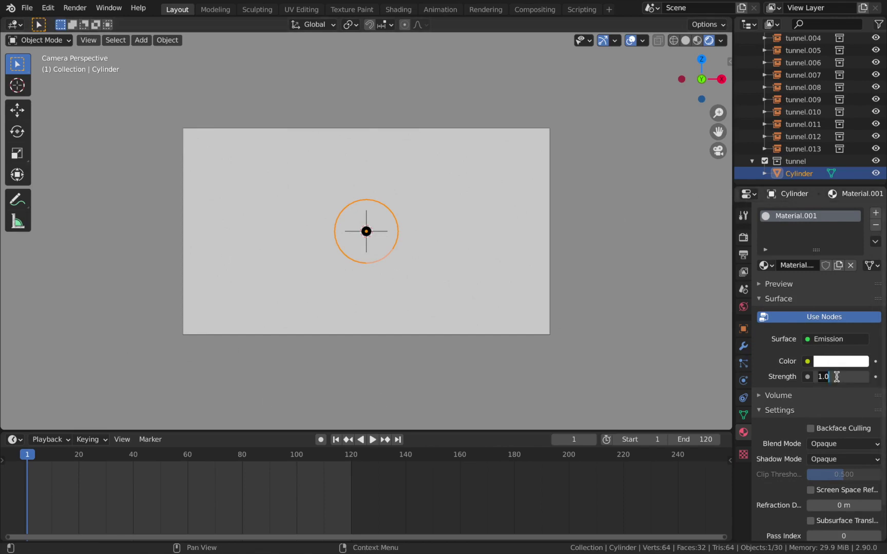
{"action": "type", "text": "20"}
{"action": "key", "text": "Return"}
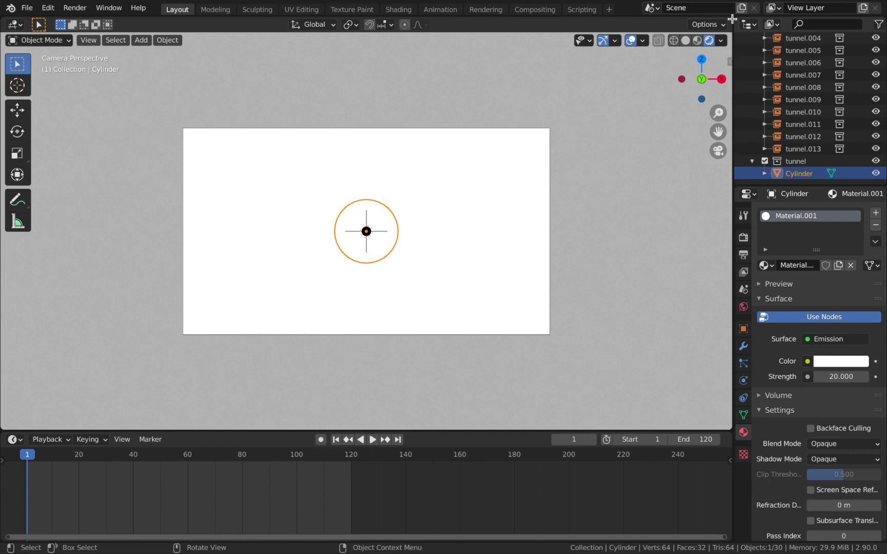
{"action": "left_click_drag", "start_coordinate": [732, 19], "coordinate": [400, 49]}
Turn the new area into a Shader Editor with the sidebar hidden and no nodes selected
{"action": "left_click", "coordinate": [422, 28]}
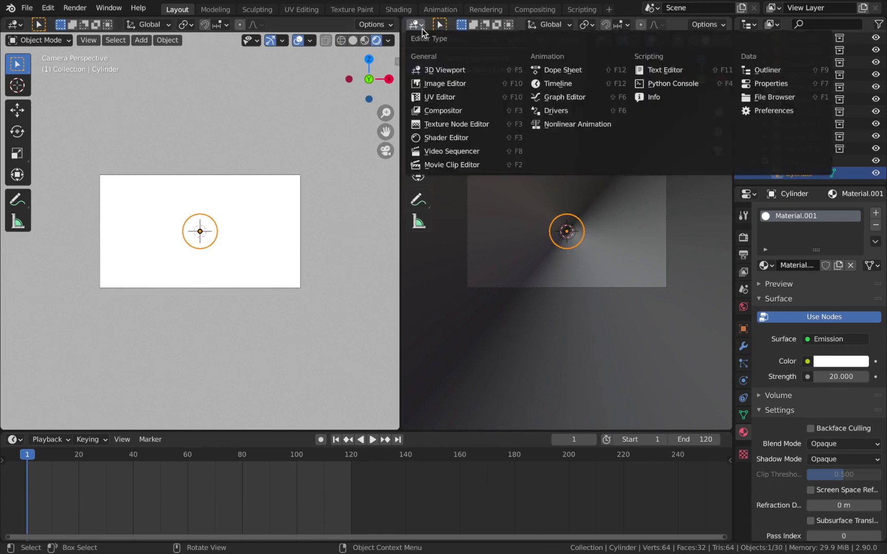
{"action": "left_click", "coordinate": [433, 138]}
{"action": "left_click", "coordinate": [596, 156]}
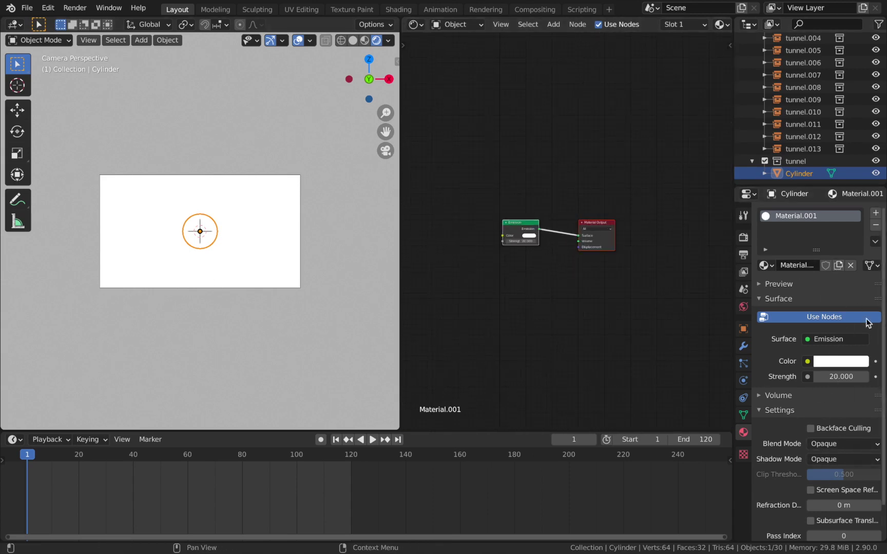
{"action": "left_click", "coordinate": [538, 311]}
{"action": "left_click", "coordinate": [534, 229]}
{"action": "left_click", "coordinate": [489, 247]}
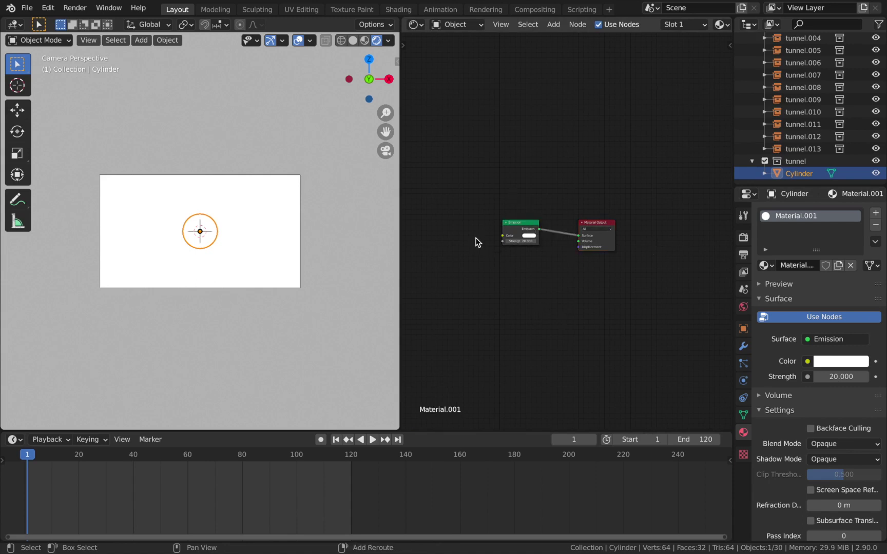
Add a ColorRamp node and connect its Color output to the Emission Color input
{"action": "key", "text": "shift+a"}
{"action": "mouse_move", "coordinate": [461, 331]}
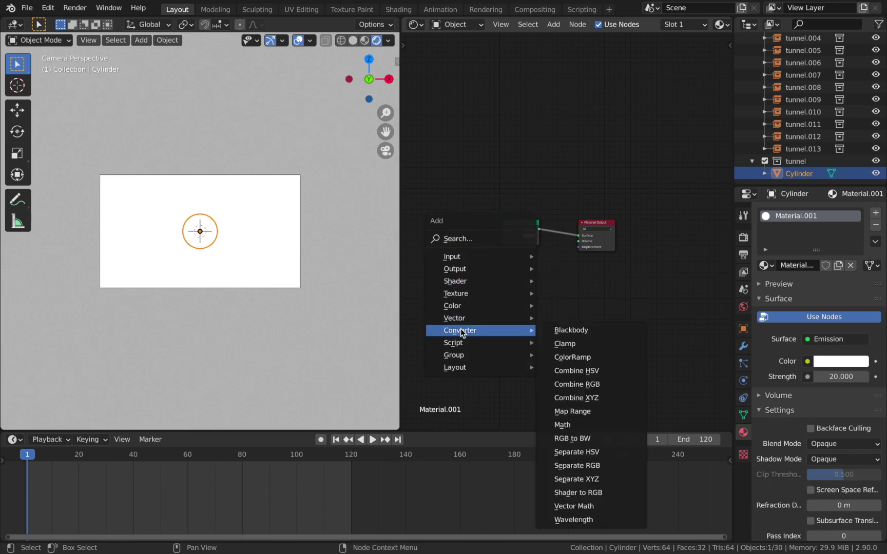
{"action": "left_click", "coordinate": [572, 357]}
{"action": "left_click", "coordinate": [473, 238]}
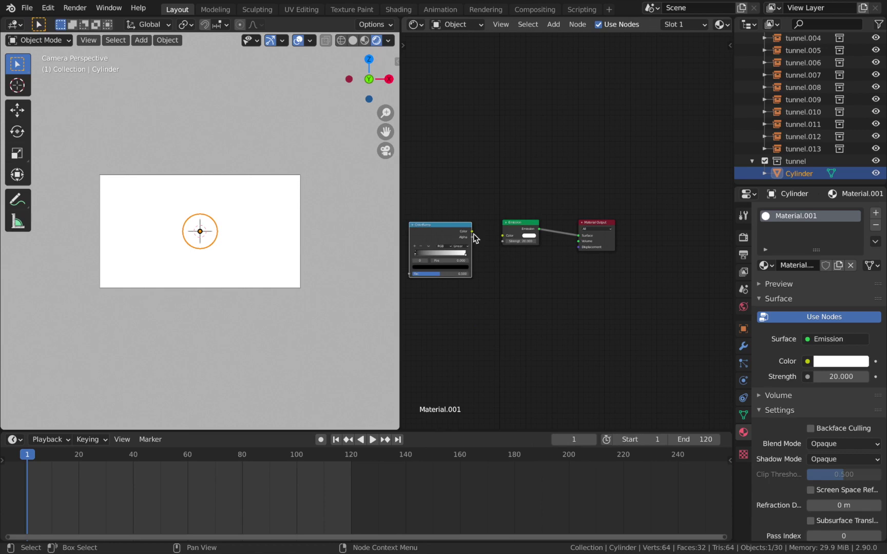
{"action": "left_click_drag", "start_coordinate": [472, 232], "coordinate": [506, 240]}
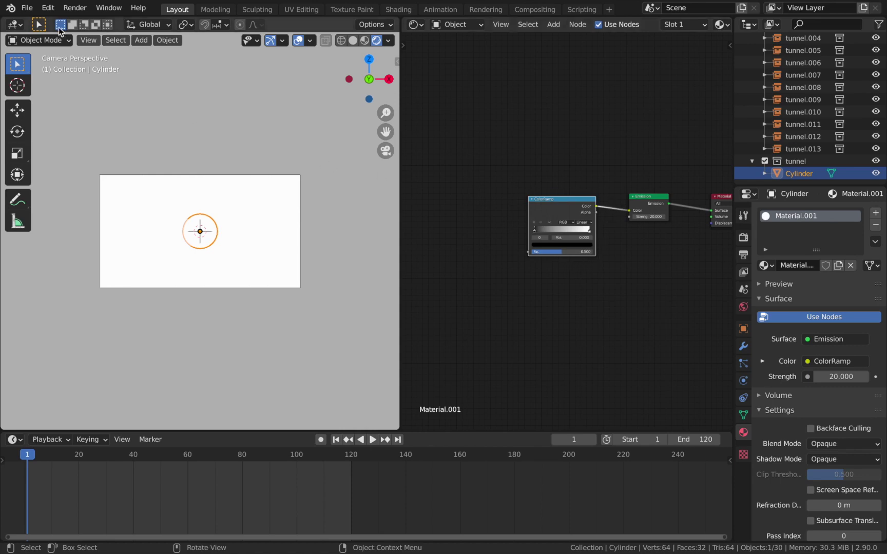
Enable the Node Wrangler add-on in Preferences, then Ctrl+T the ColorRamp to add an Image Texture setup
{"action": "left_click", "coordinate": [48, 7]}
{"action": "left_click", "coordinate": [74, 183]}
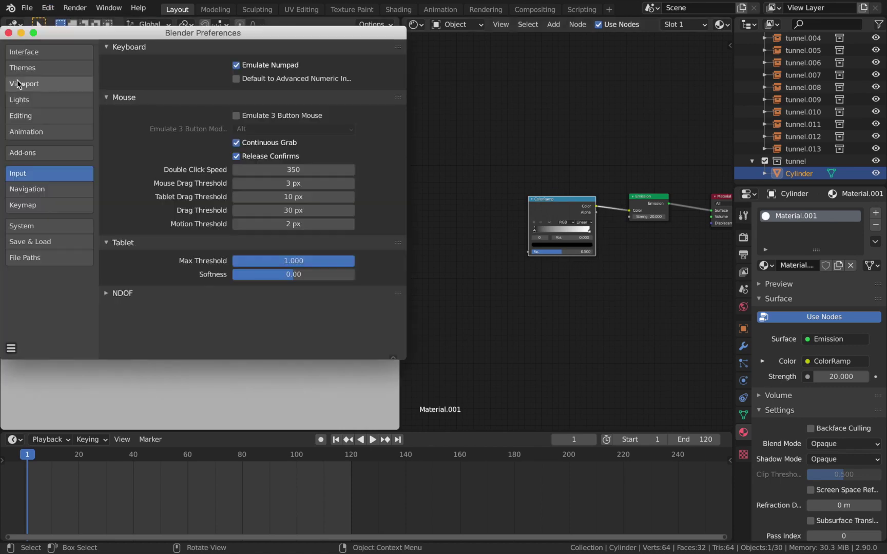
{"action": "left_click", "coordinate": [35, 152]}
{"action": "left_click", "coordinate": [329, 67]}
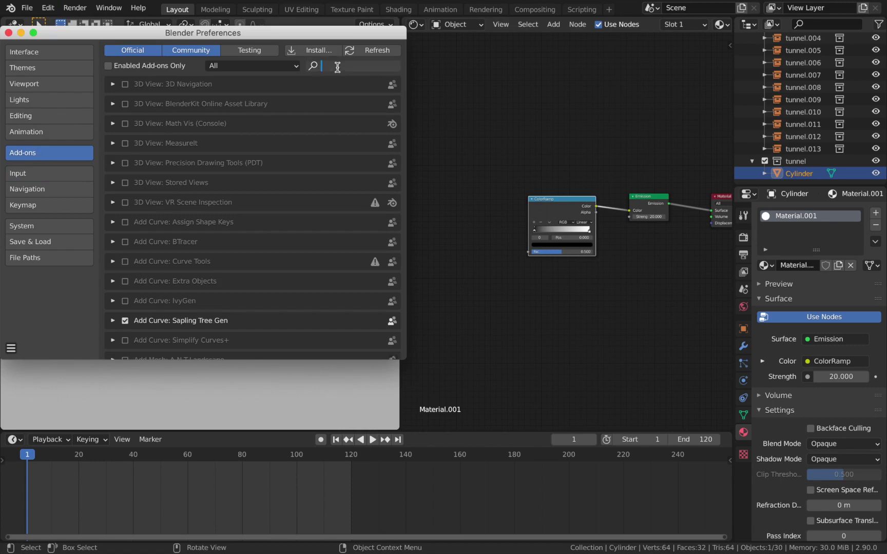
{"action": "type", "text": "node w"}
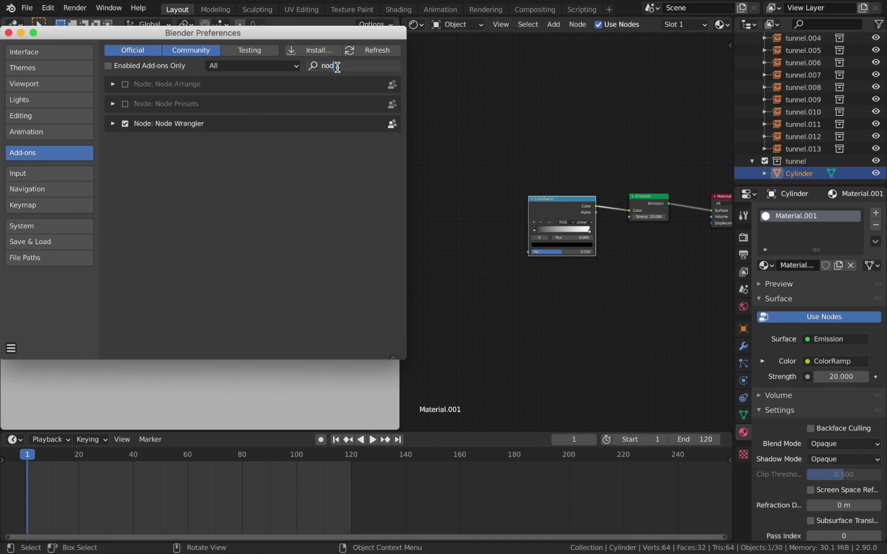
{"action": "left_click", "coordinate": [124, 83]}
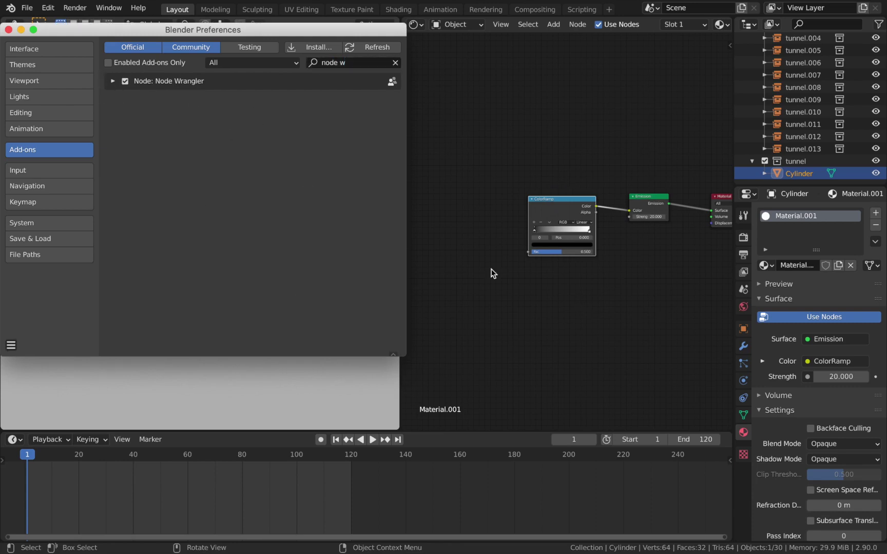
{"action": "left_click", "coordinate": [8, 29]}
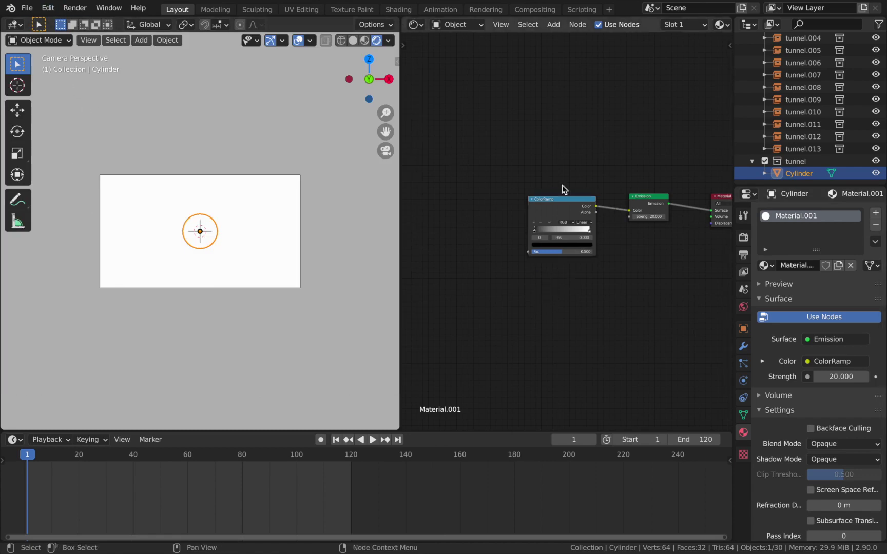
{"action": "left_click", "coordinate": [562, 200]}
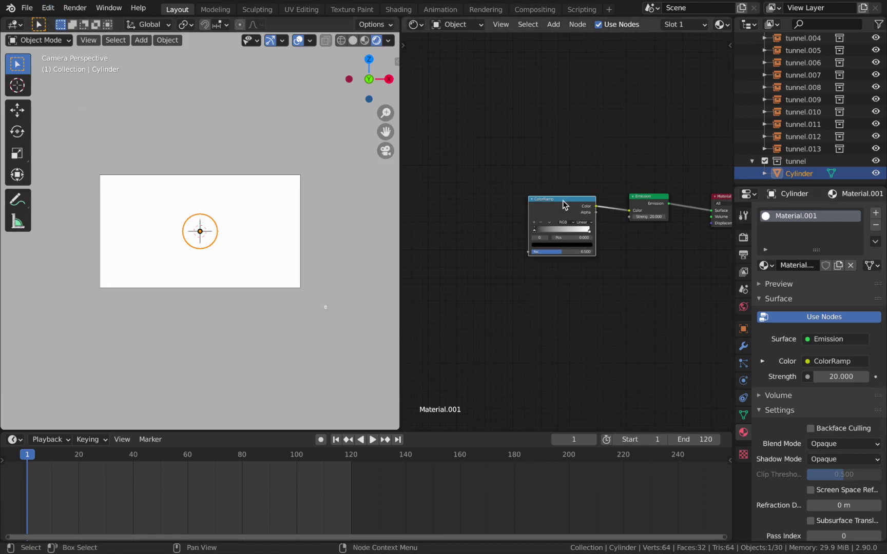
{"action": "key", "text": "ctrl+t"}
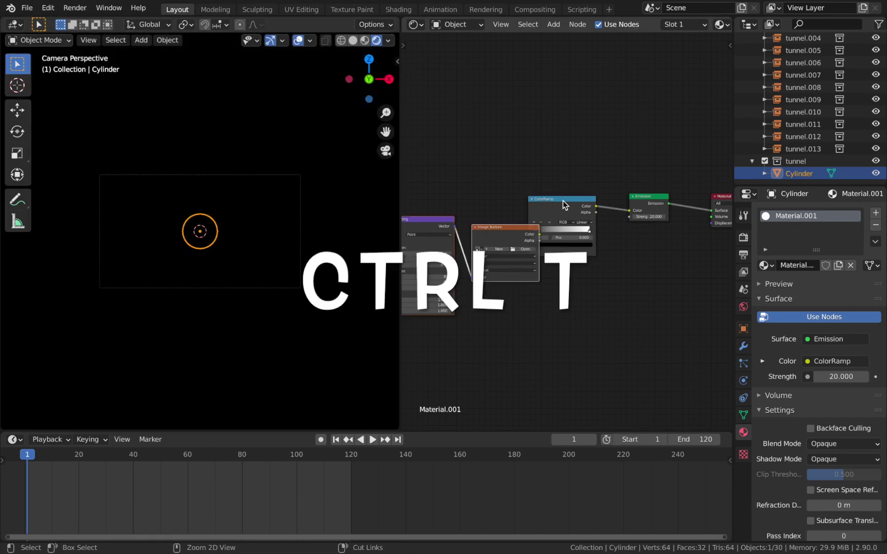
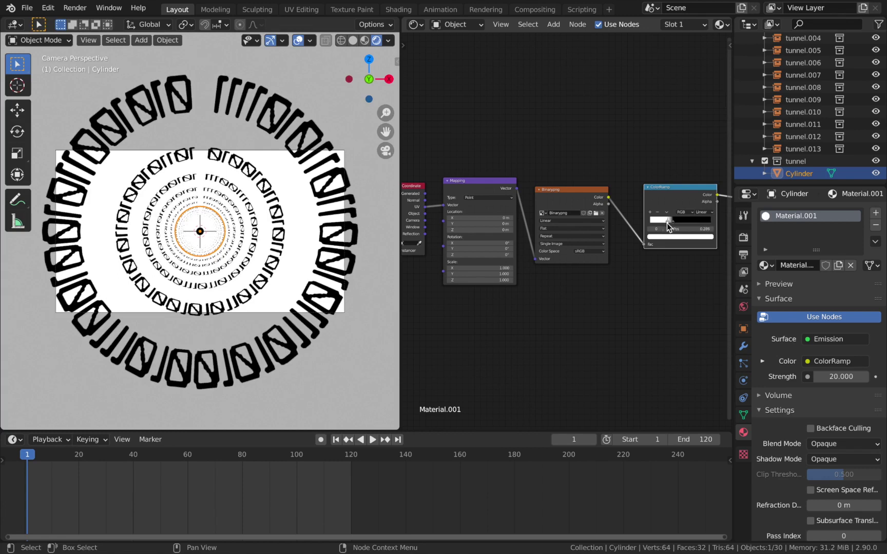
Drag a ColorRamp stop to begin inverting the tunnel to white rings on black
{"action": "left_click_drag", "start_coordinate": [667, 225], "coordinate": [675, 225]}
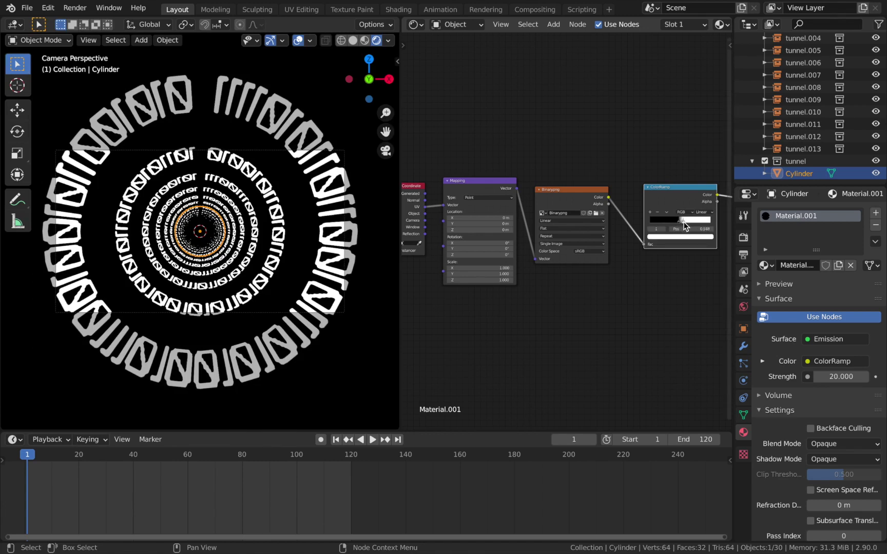
Adjust the ColorRamp black stop, hide viewport overlays, and preview the fly-through playback
{"action": "left_click", "coordinate": [681, 222]}
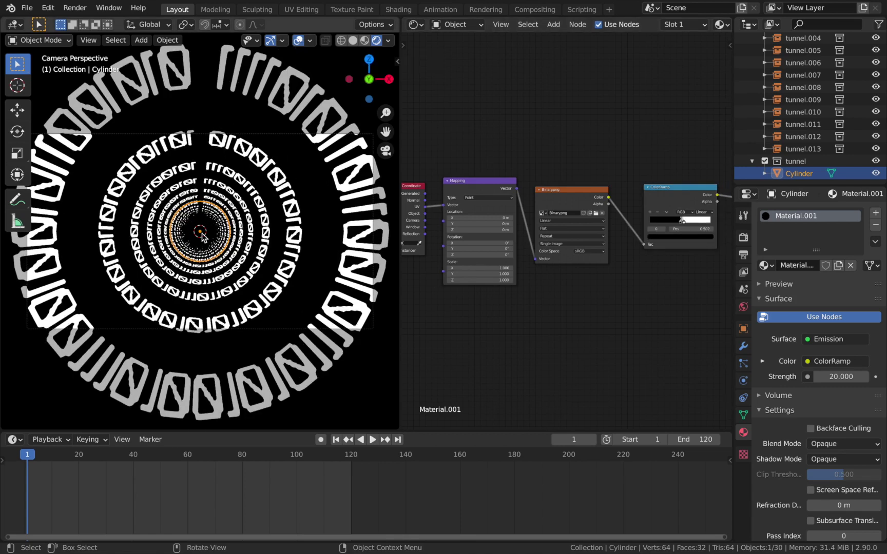
{"action": "left_click", "coordinate": [301, 42]}
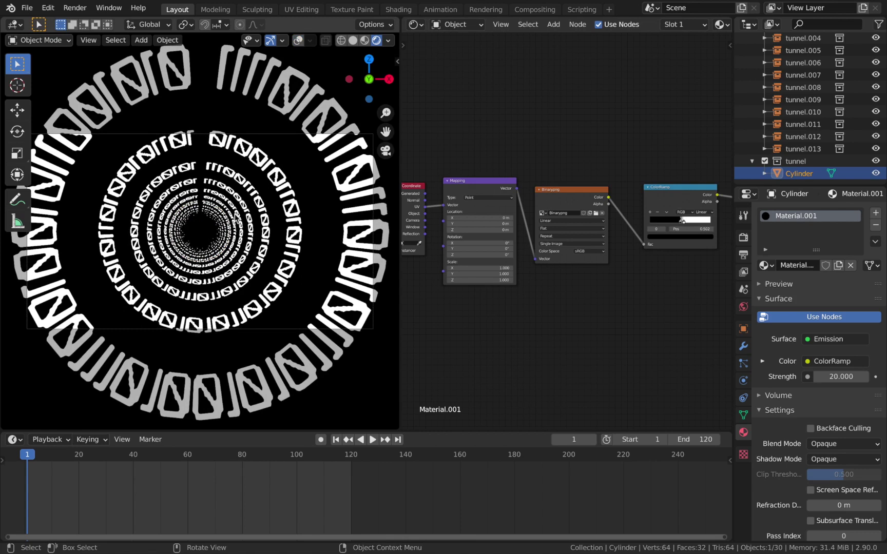
{"action": "key", "text": "space"}
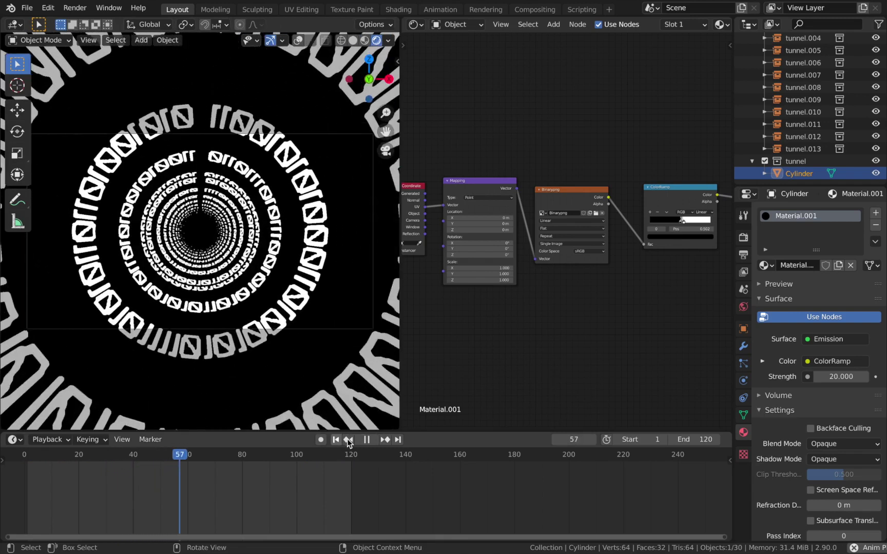
{"action": "key", "text": "Escape"}
Set the Mapping node texture scale to 4 to pack the letters more densely
{"action": "left_click_drag", "start_coordinate": [473, 185], "coordinate": [476, 181]}
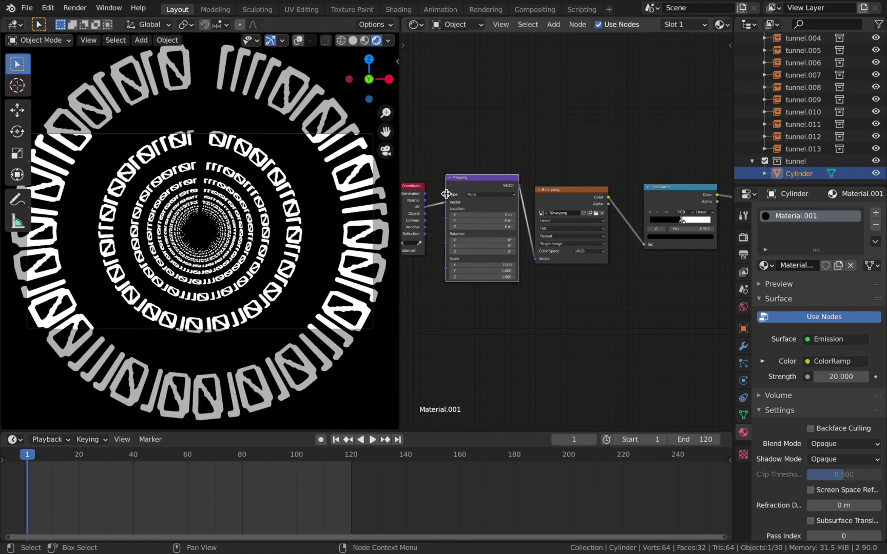
{"action": "scroll", "coordinate": [440, 199], "scroll_direction": "left", "scroll_amount": 2}
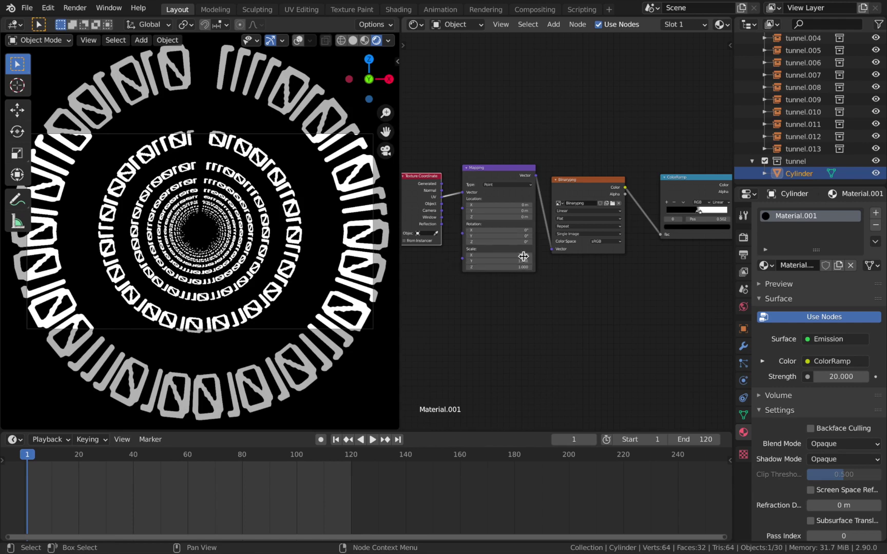
{"action": "left_click_drag", "start_coordinate": [504, 262], "coordinate": [613, 255]}
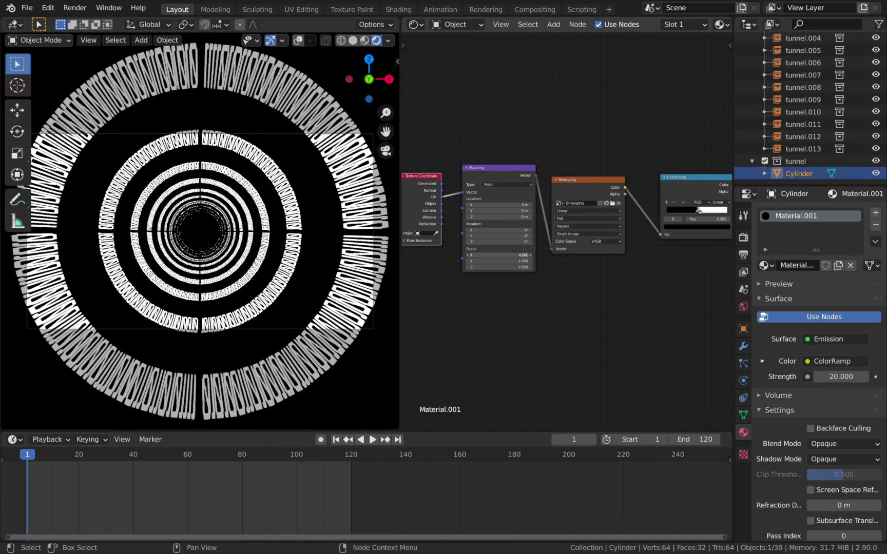
{"action": "left_click", "coordinate": [486, 262]}
{"action": "type", "text": "4."}
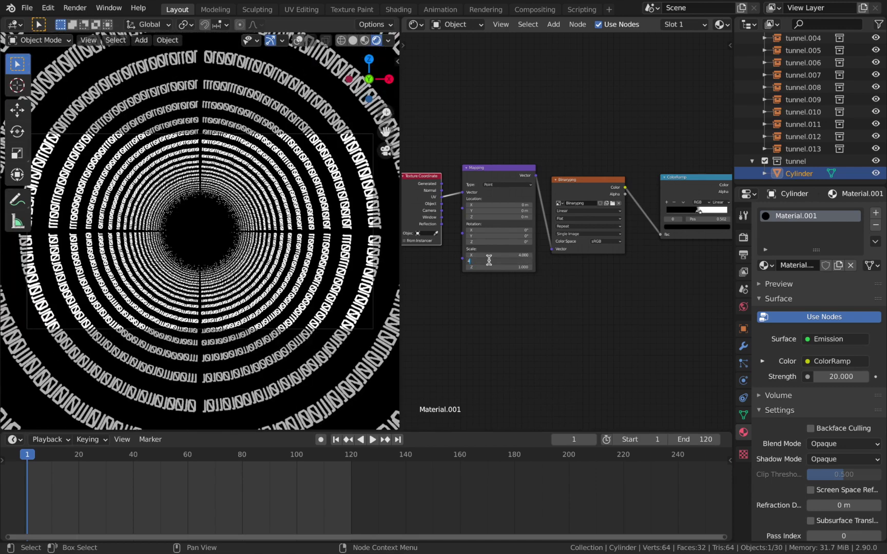
{"action": "key", "text": "Return"}
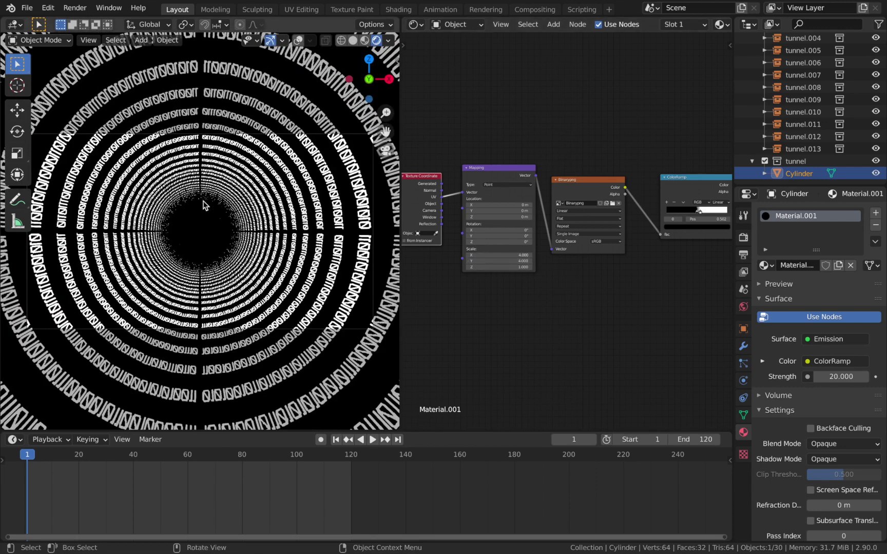
Preview the denser letter pattern in playback, then select the camera in the Outliner
{"action": "key", "text": "space"}
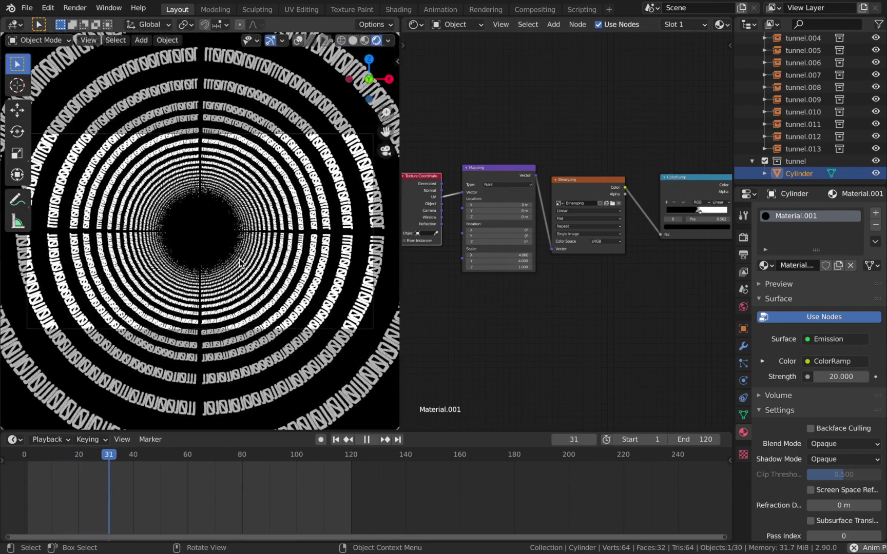
{"action": "key", "text": "Escape"}
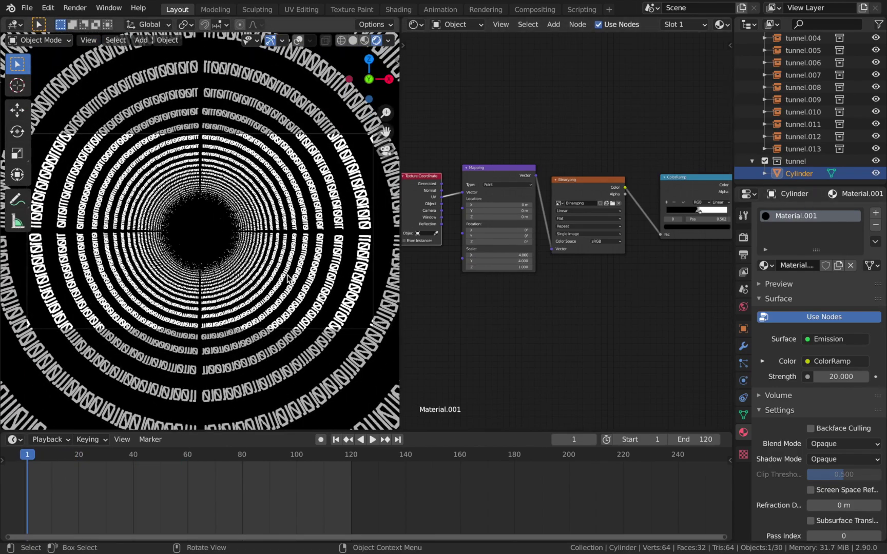
{"action": "scroll", "coordinate": [626, 277], "scroll_direction": "down", "scroll_amount": 1}
{"action": "scroll", "coordinate": [626, 278], "scroll_direction": "up", "scroll_amount": 2}
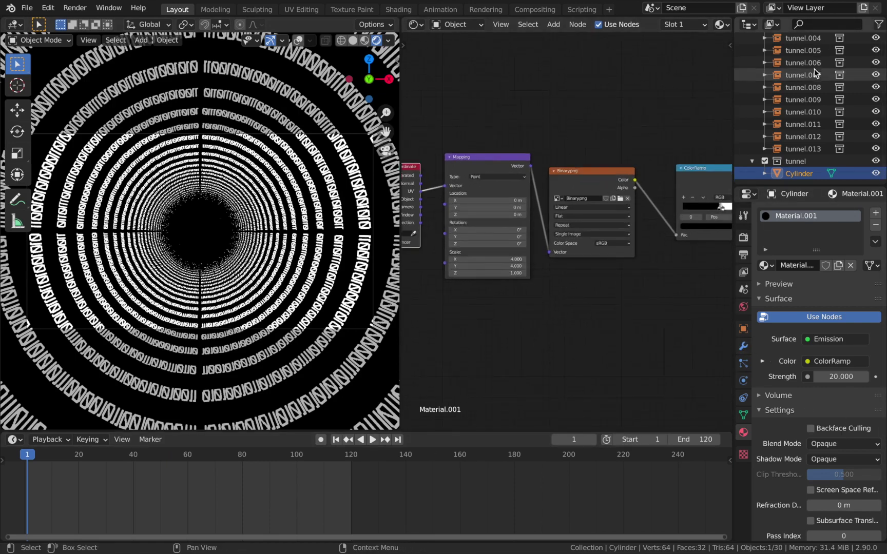
{"action": "scroll", "coordinate": [814, 69], "scroll_direction": "up", "scroll_amount": 5}
{"action": "left_click", "coordinate": [796, 65]}
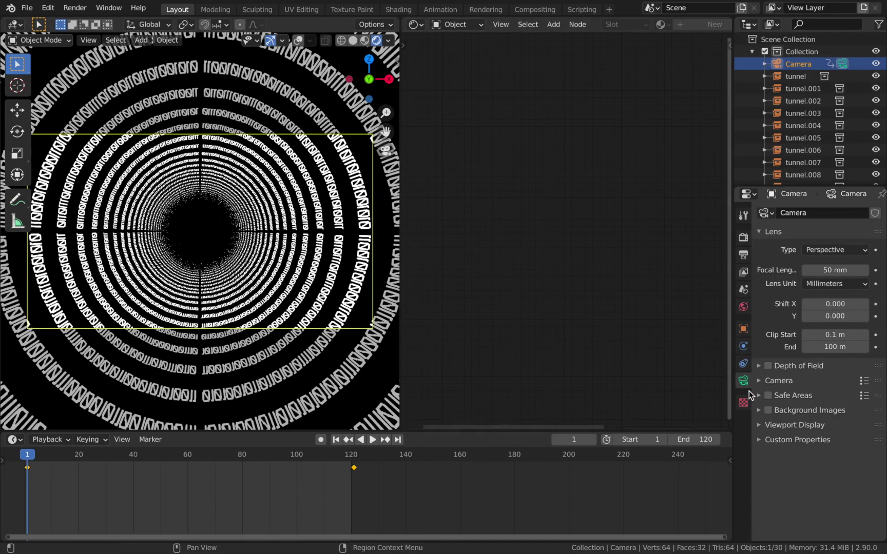
Try different camera focal lengths with playback previews, settling on 26 mm
{"action": "left_click_drag", "start_coordinate": [831, 269], "coordinate": [867, 270]}
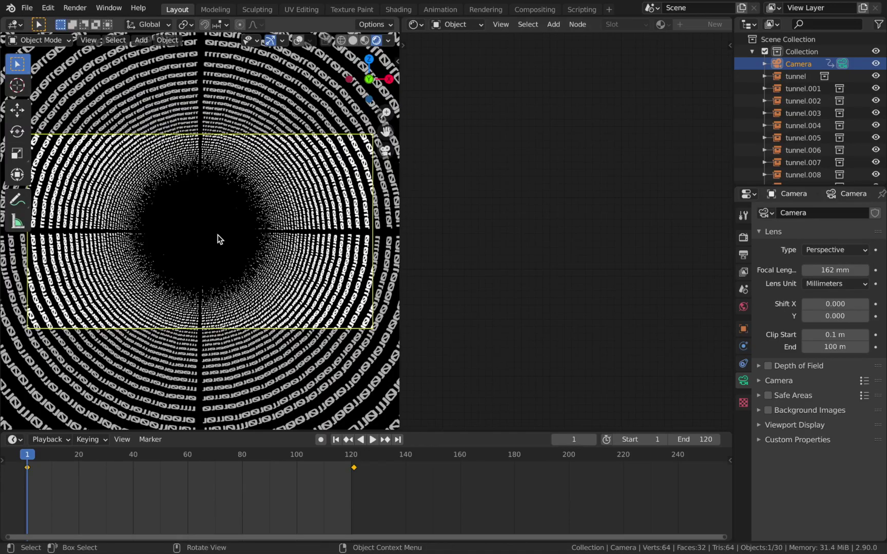
{"action": "key", "text": "space"}
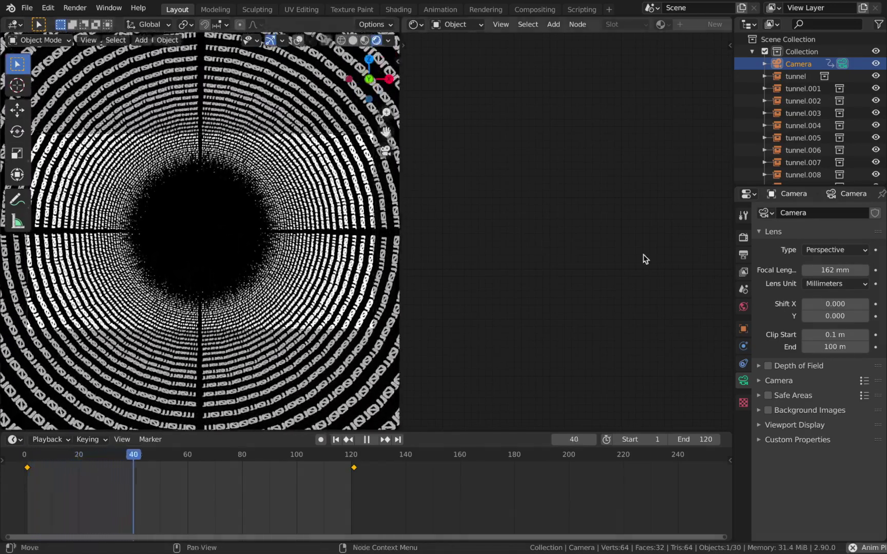
{"action": "key", "text": "space"}
{"action": "mouse_move", "coordinate": [835, 270]}
{"action": "left_mouse_down"}
{"action": "mouse_move", "coordinate": [775, 270]}
{"action": "mouse_move", "coordinate": [834, 270]}
{"action": "left_mouse_up"}
{"action": "key", "text": "space"}
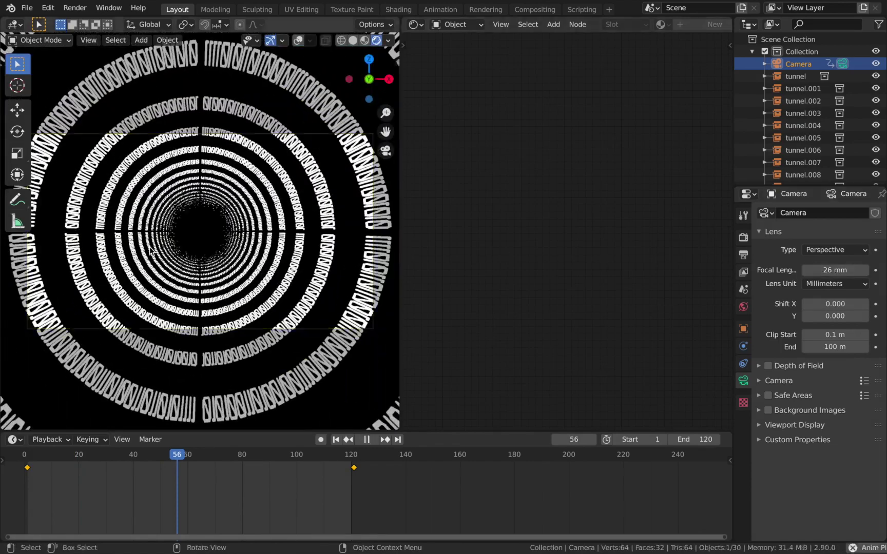
{"action": "key", "text": "shift+Left"}
{"action": "key", "text": "space"}
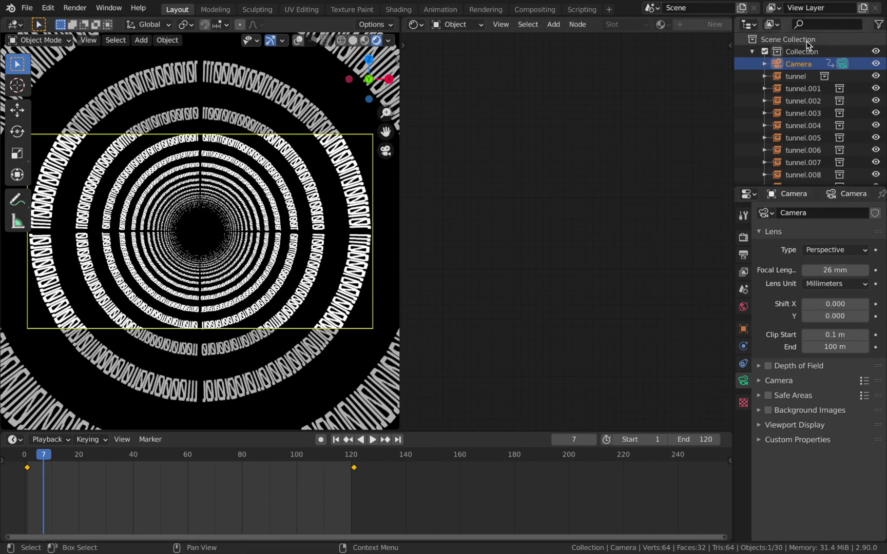
Show the camera's Object transform settings: Location Y -7.2 m, Rotation X 90°
{"action": "scroll", "coordinate": [800, 154], "scroll_direction": "down", "scroll_amount": 7}
{"action": "left_click", "coordinate": [799, 173]}
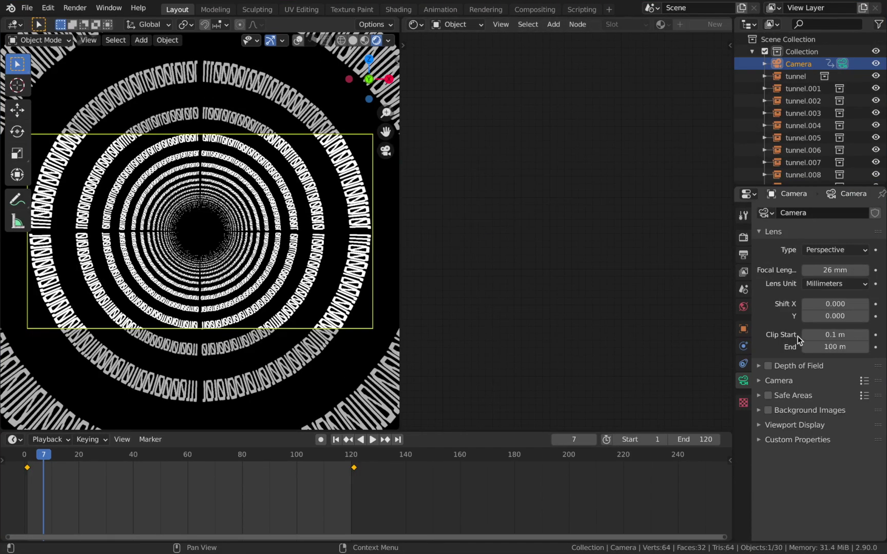
{"action": "left_click", "coordinate": [743, 329]}
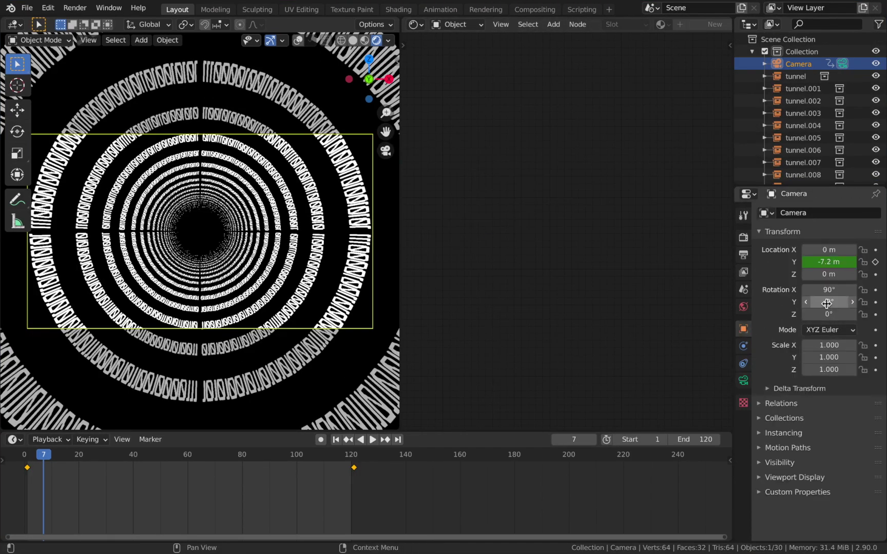
Preview a camera Rotation Y tilt, undo it to keep the camera level, and show Output properties
{"action": "left_click_drag", "start_coordinate": [829, 301], "coordinate": [805, 302]}
{"action": "key", "text": "space"}
{"action": "key", "text": "space"}
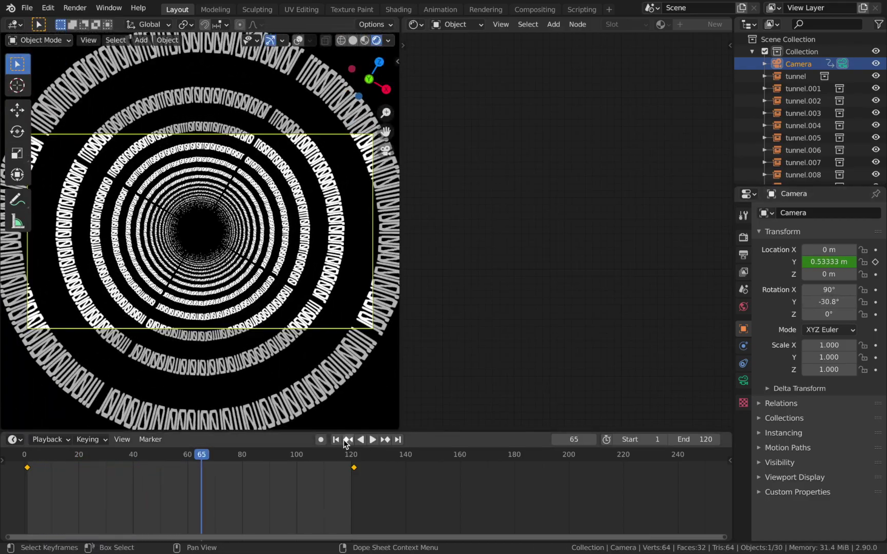
{"action": "key", "text": "ctrl+z"}
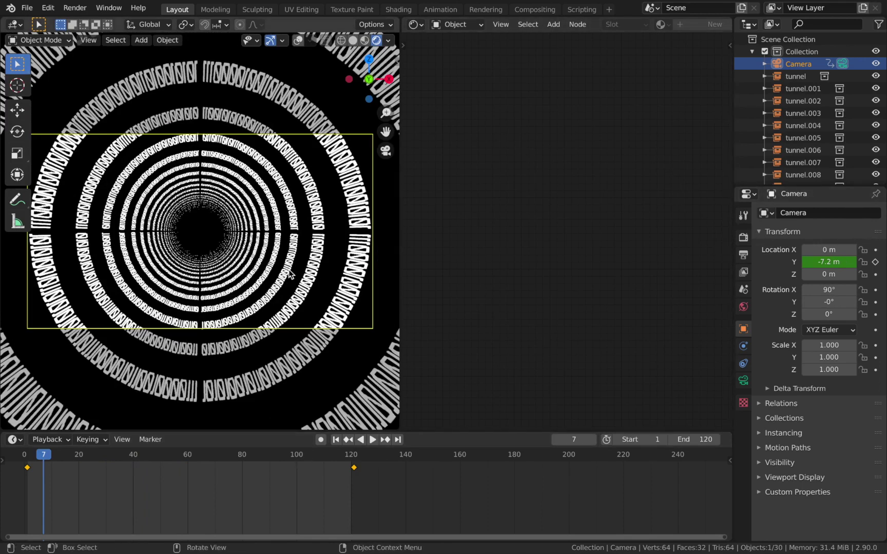
{"action": "left_click", "coordinate": [742, 255]}
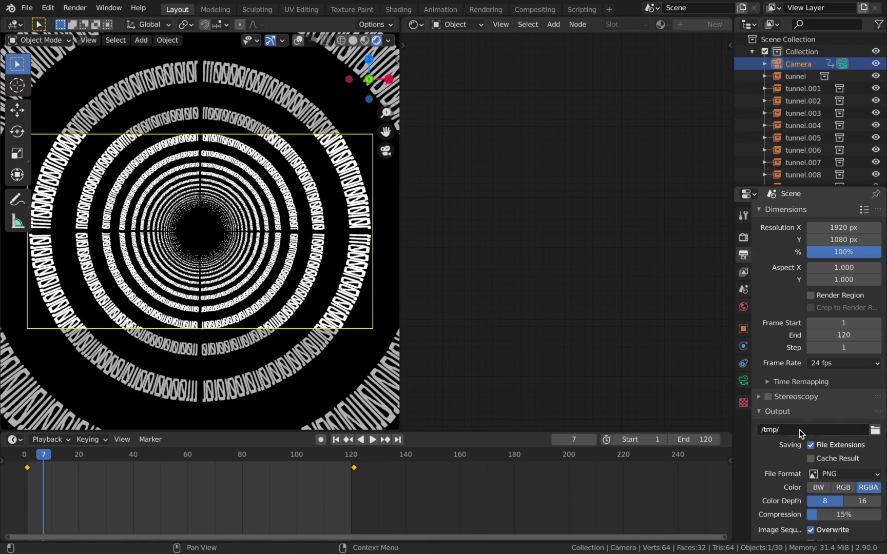
Set the output file format to FFmpeg video, leaving the output folder unchanged
{"action": "left_click", "coordinate": [872, 430]}
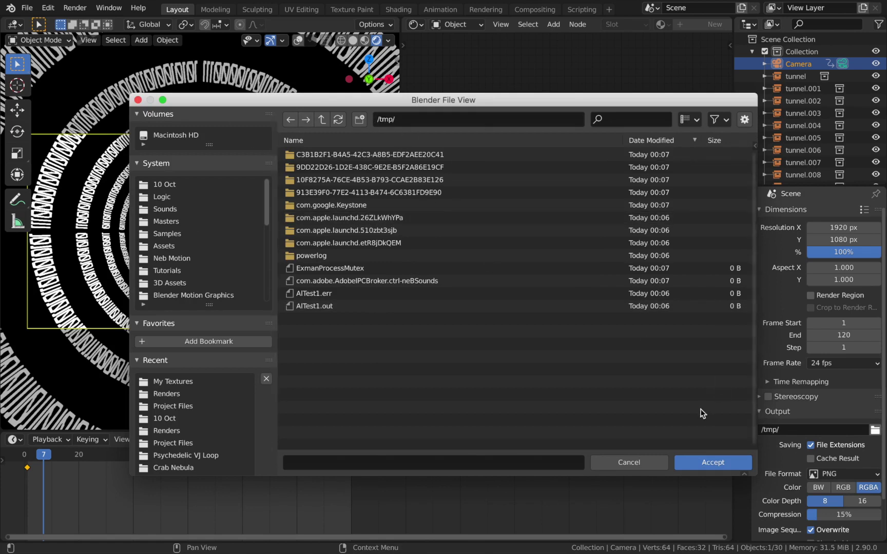
{"action": "left_click", "coordinate": [642, 466]}
{"action": "scroll", "coordinate": [820, 477], "scroll_direction": "down", "scroll_amount": 1}
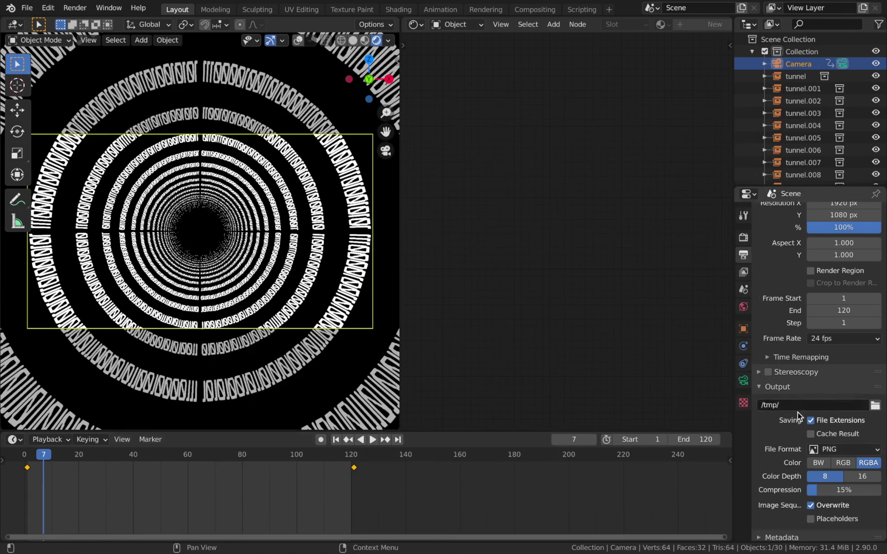
{"action": "left_click", "coordinate": [825, 447]}
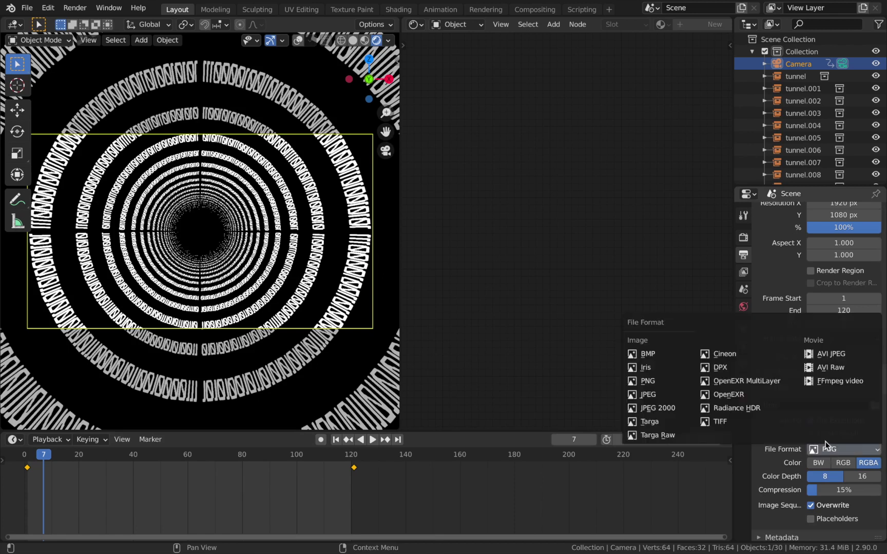
{"action": "left_click", "coordinate": [824, 382]}
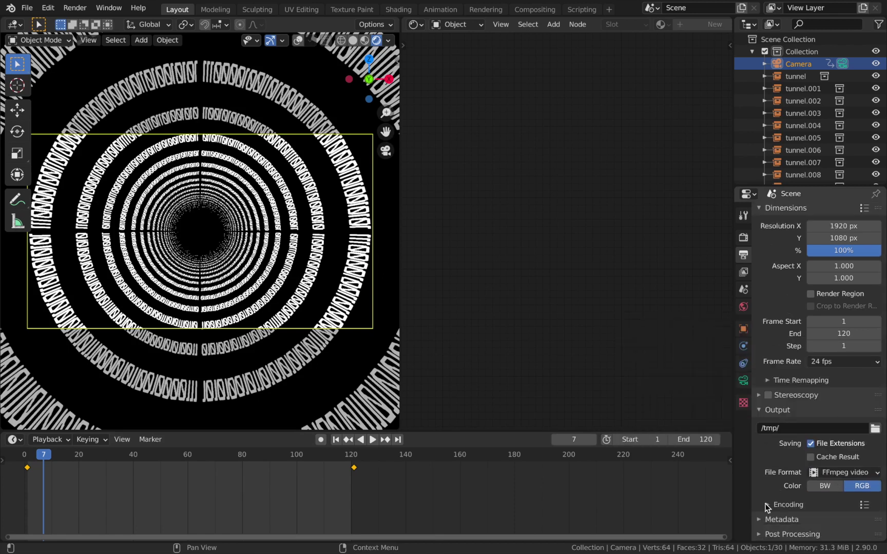
Keep the Matroska container with H.264 and set output quality to Perceptually Lossless
{"action": "left_click", "coordinate": [769, 504]}
{"action": "scroll", "coordinate": [821, 508], "scroll_direction": "down", "scroll_amount": 1}
{"action": "left_click", "coordinate": [847, 499]}
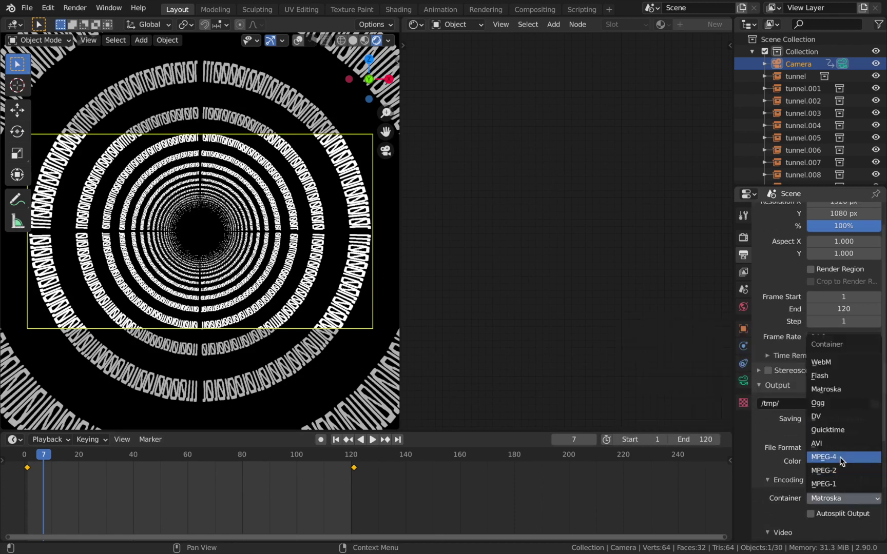
{"action": "scroll", "coordinate": [811, 521], "scroll_direction": "down", "scroll_amount": 2}
{"action": "left_click", "coordinate": [812, 520]}
{"action": "left_click", "coordinate": [847, 508]}
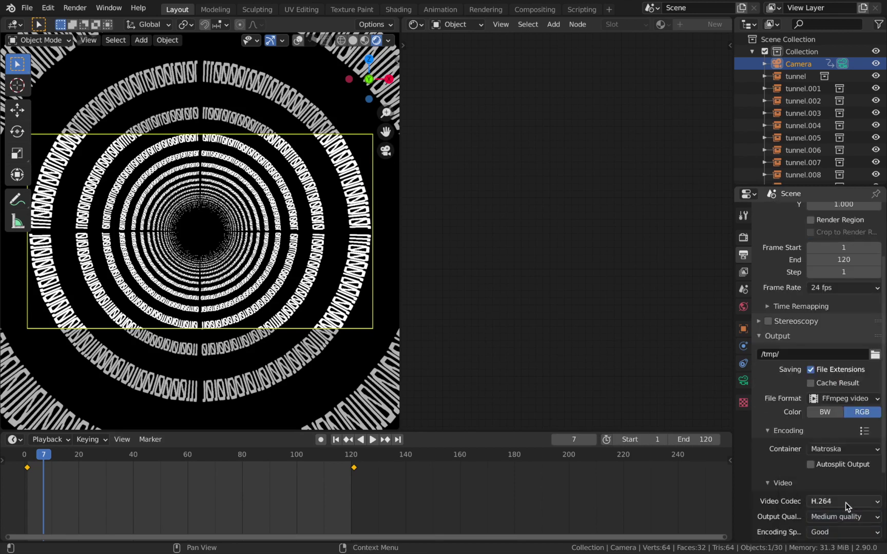
{"action": "left_click", "coordinate": [839, 515]}
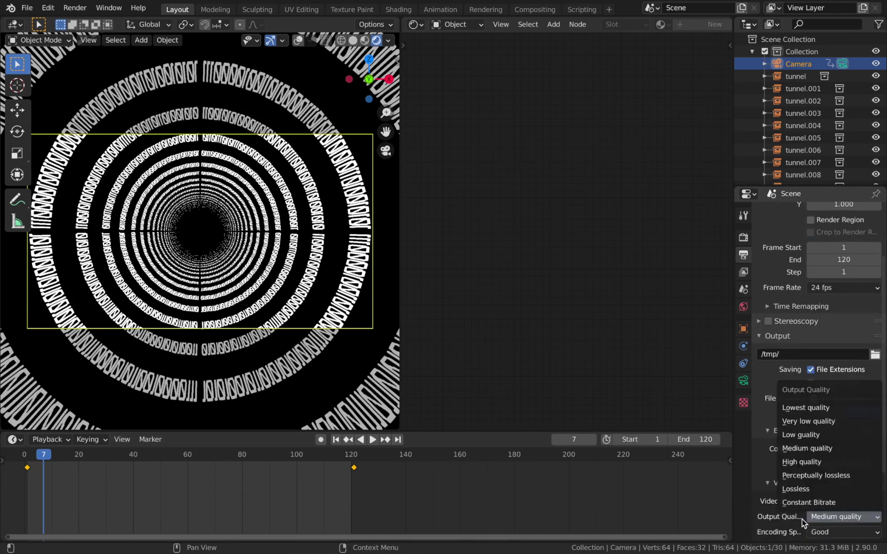
{"action": "left_click", "coordinate": [860, 375]}
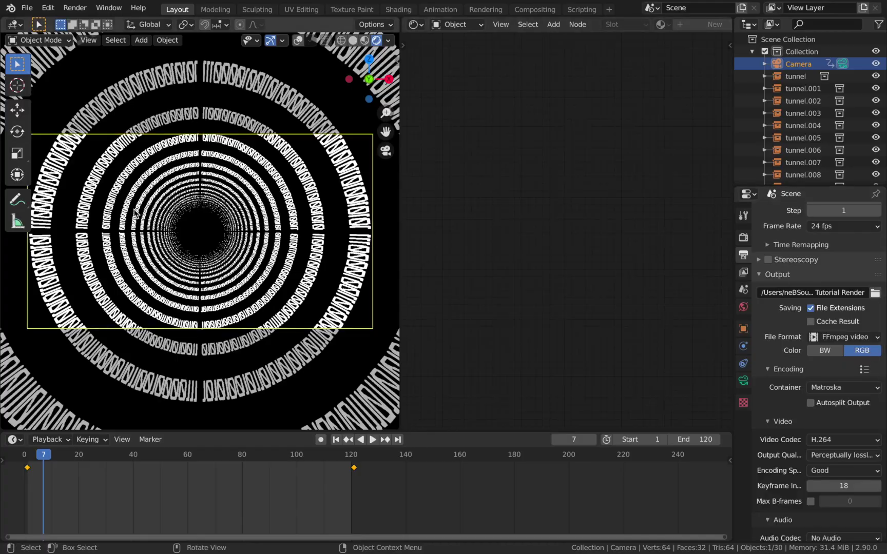
{"action": "left_click", "coordinate": [86, 8]}
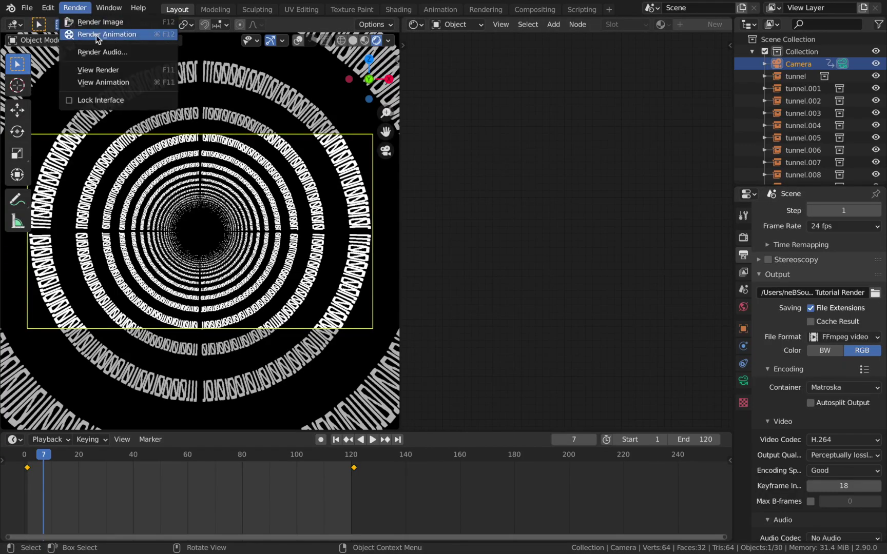